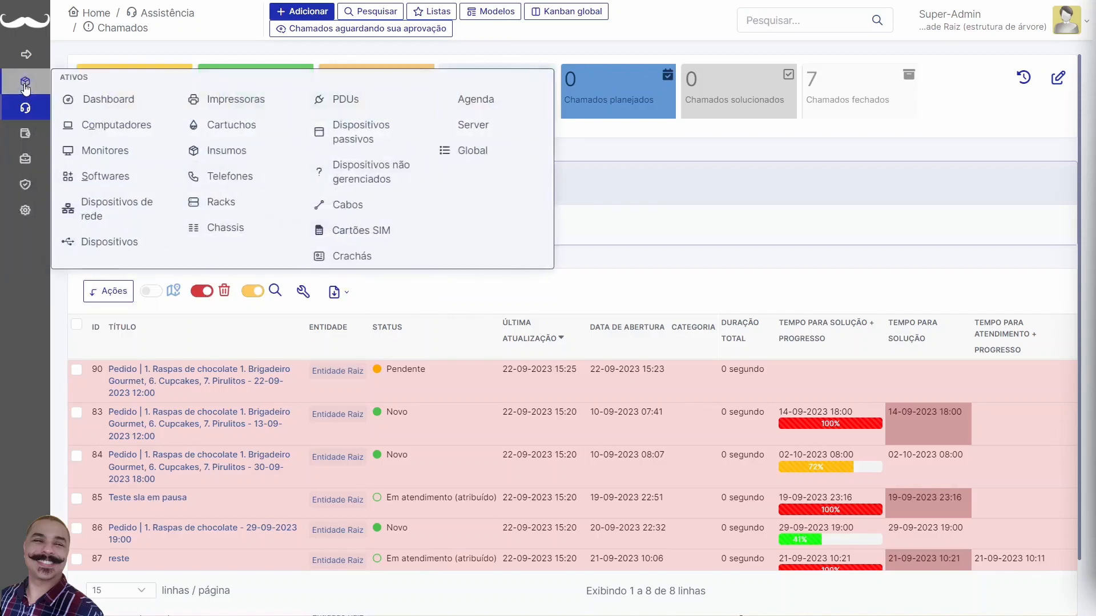
# Check the regular and trashed items in the Computadores and Monitores asset lists
pyautogui.click(100, 125)
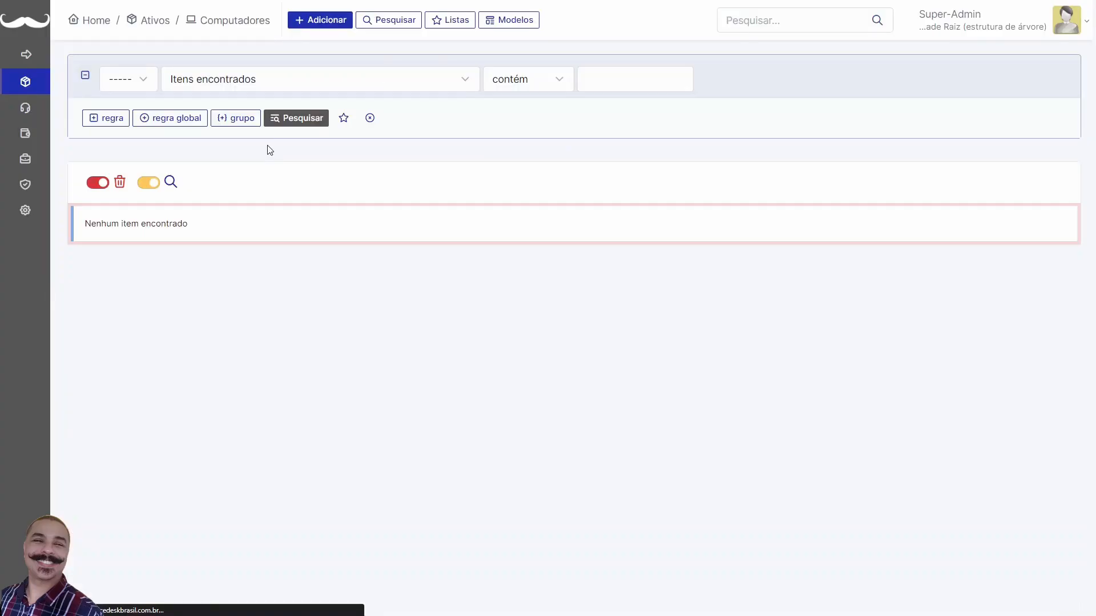
pyautogui.click(106, 184)
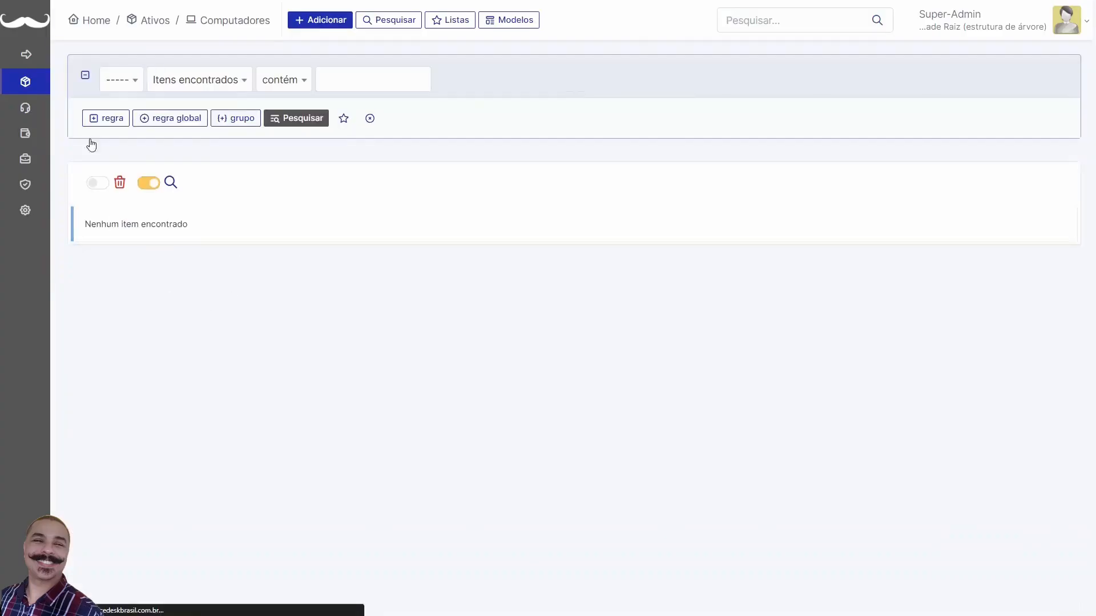
pyautogui.moveTo(25, 82)
pyautogui.click(120, 152)
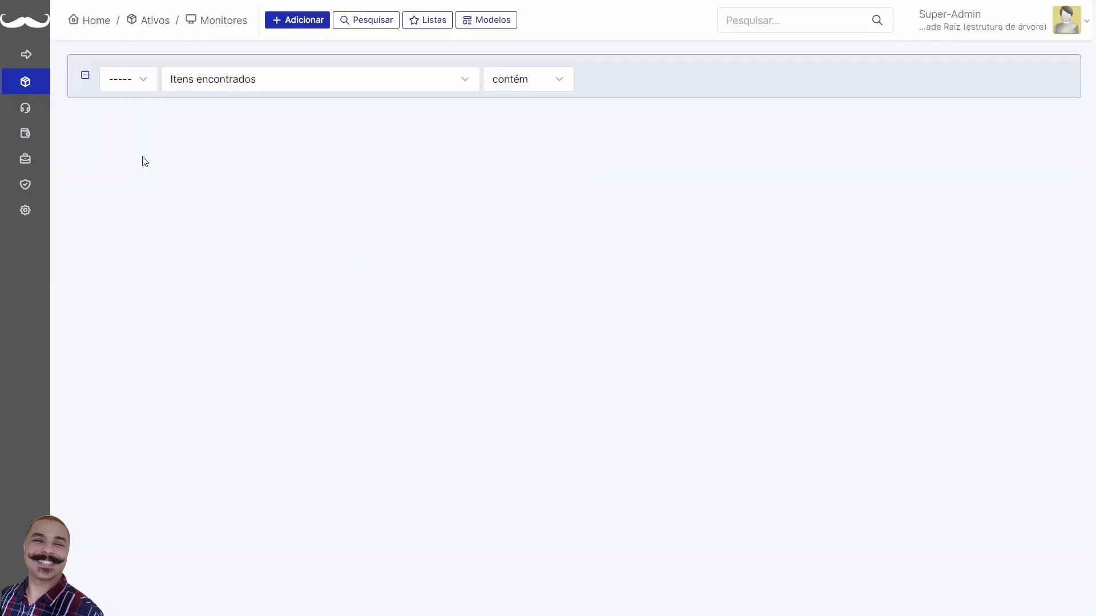
pyautogui.click(97, 183)
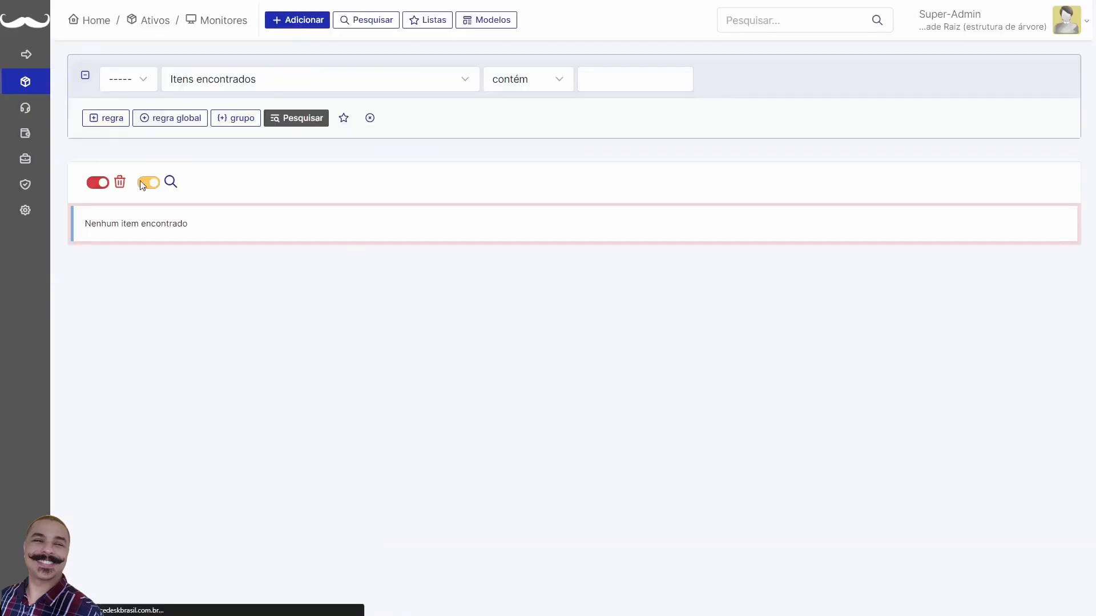
pyautogui.click(98, 183)
# Check the regular and trashed items in the Impressoras asset list
pyautogui.moveTo(28, 84)
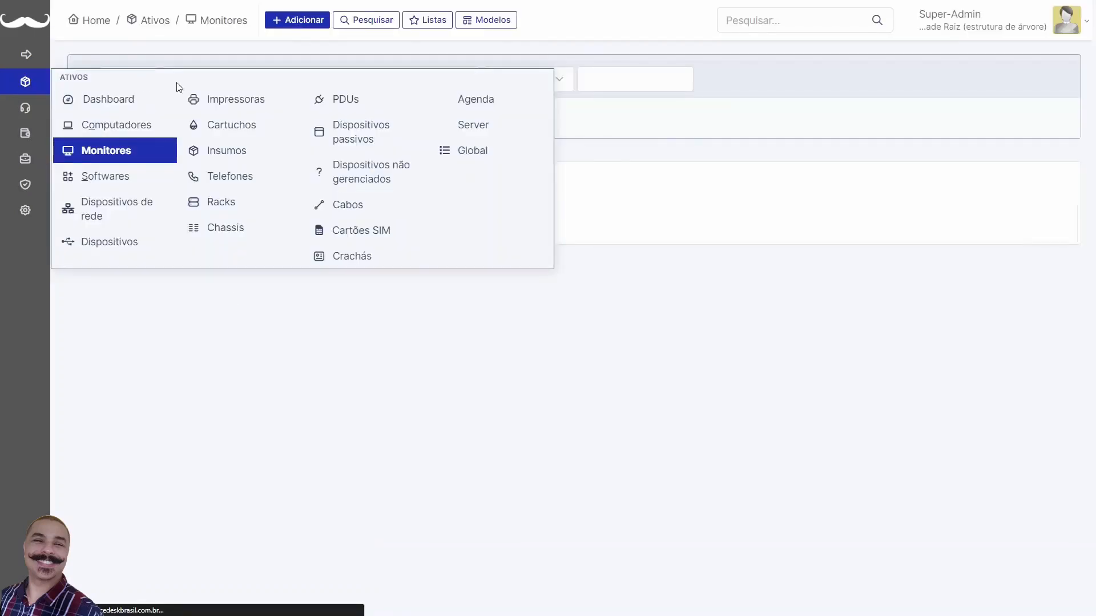
pyautogui.click(220, 100)
pyautogui.click(98, 182)
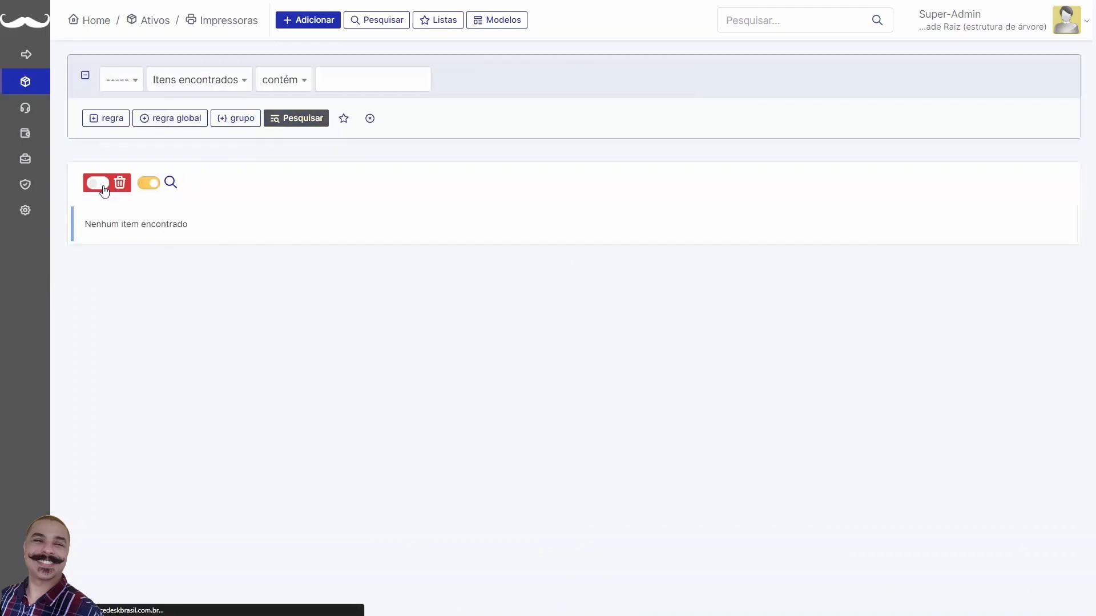
pyautogui.click(103, 188)
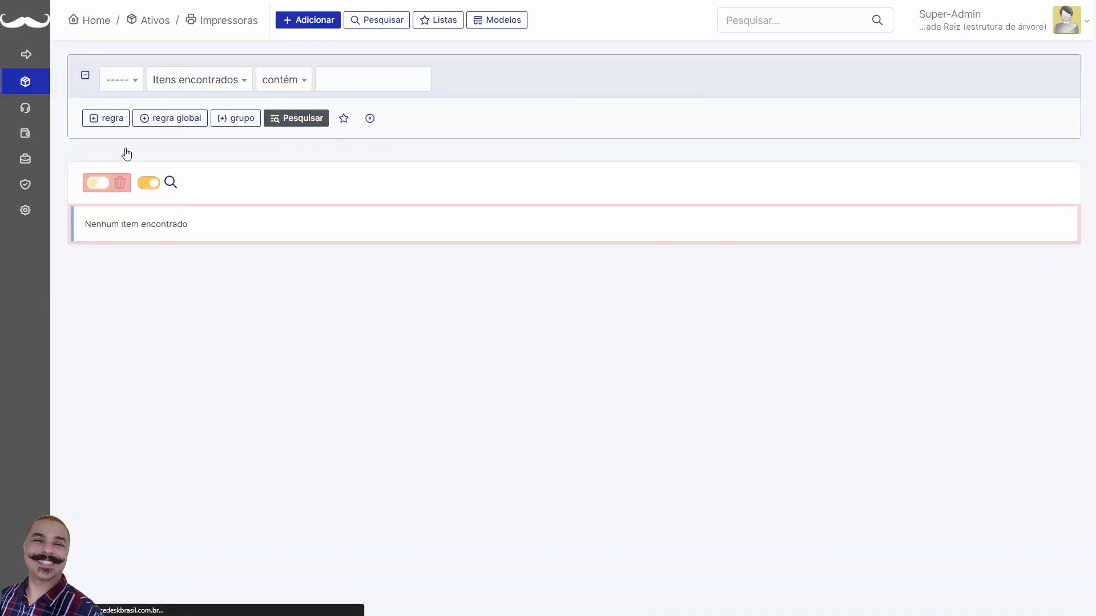
# Open the Importação de Computadores data import model and examine its field mapping
pyautogui.moveTo(23, 157)
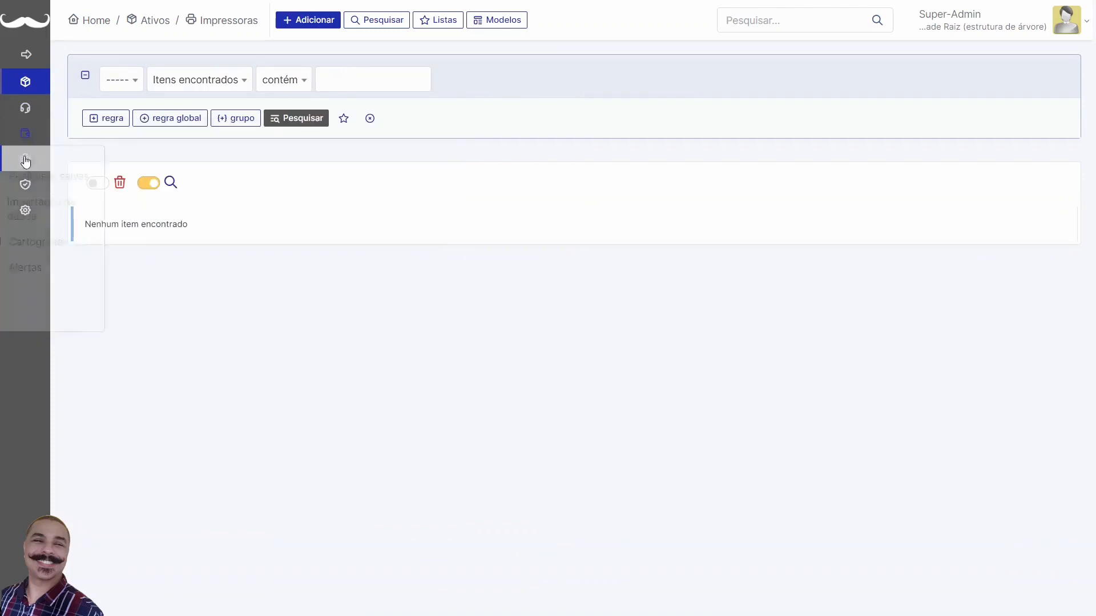
pyautogui.click(224, 207)
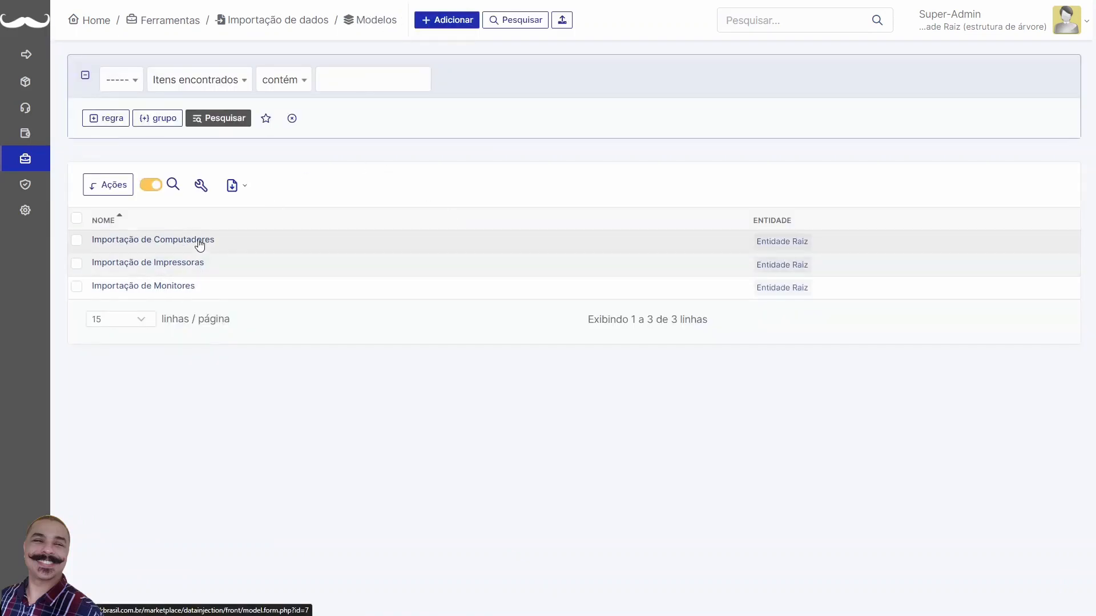
pyautogui.click(239, 251)
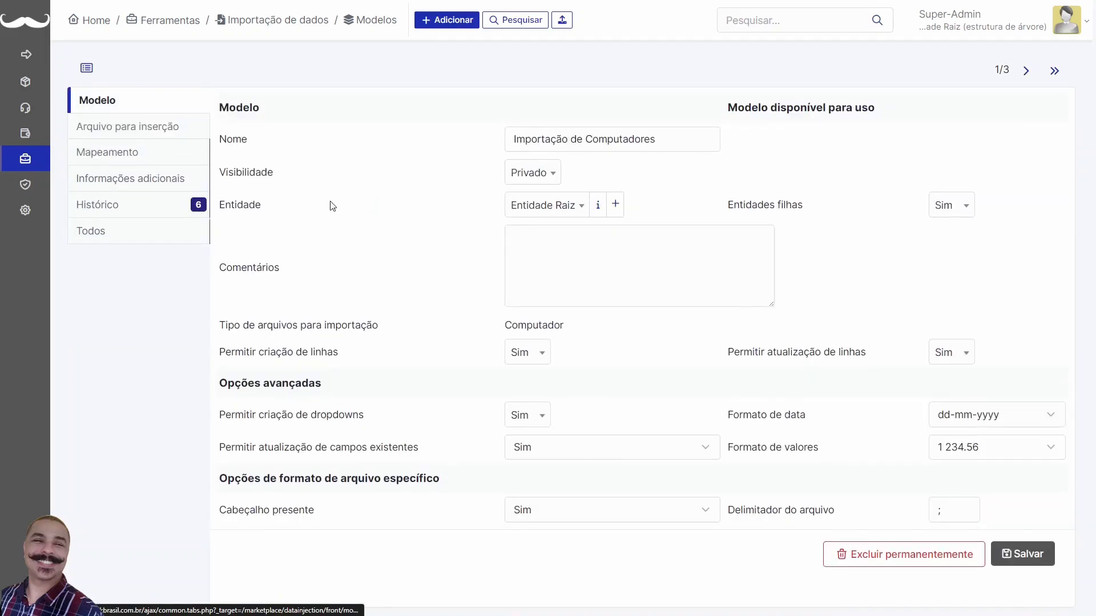
pyautogui.click(122, 154)
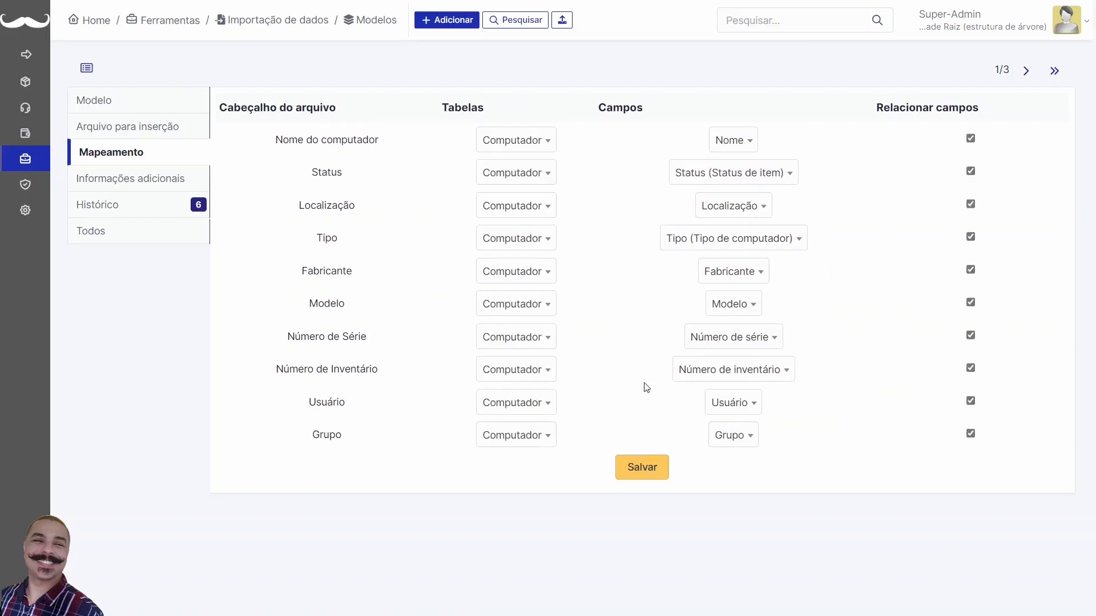
# Open the Importação de Impressoras model and examine its mapping, especially the Conexão row
pyautogui.click(86, 68)
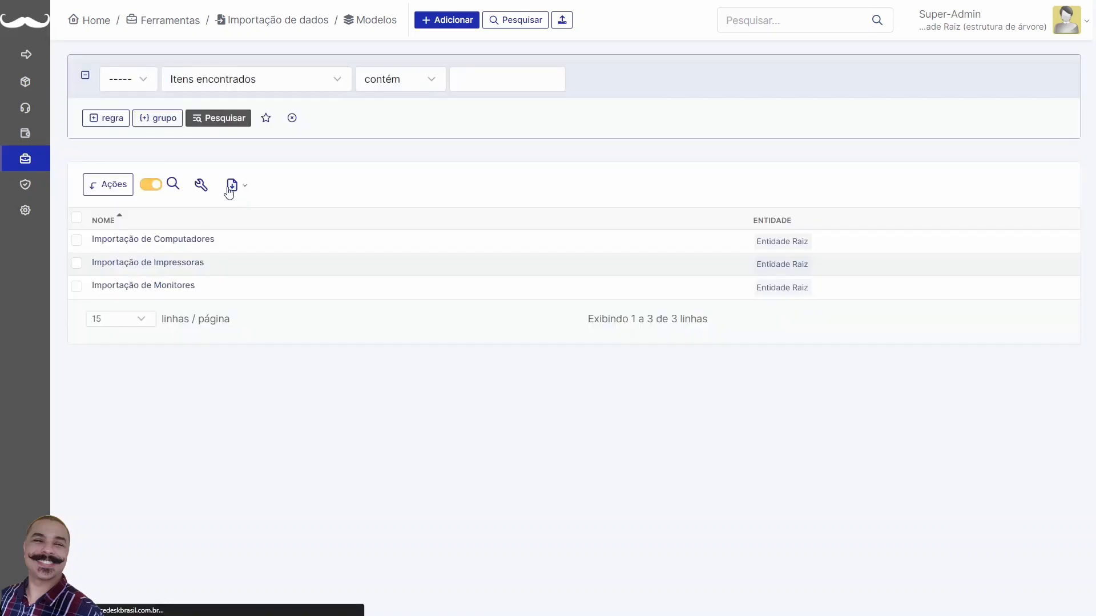
pyautogui.click(166, 264)
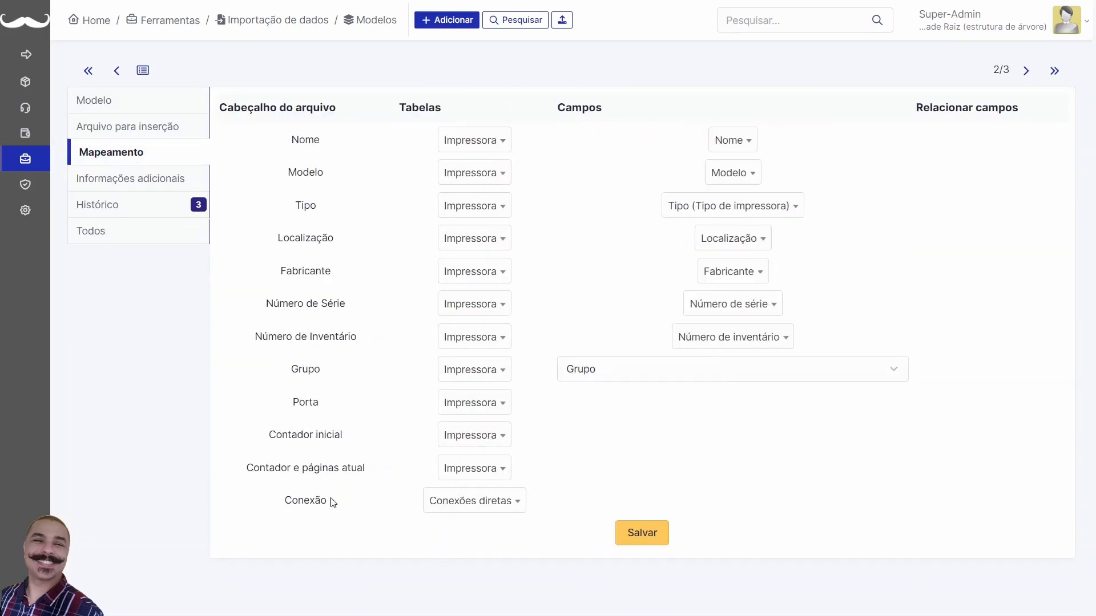
pyautogui.doubleClick(321, 502)
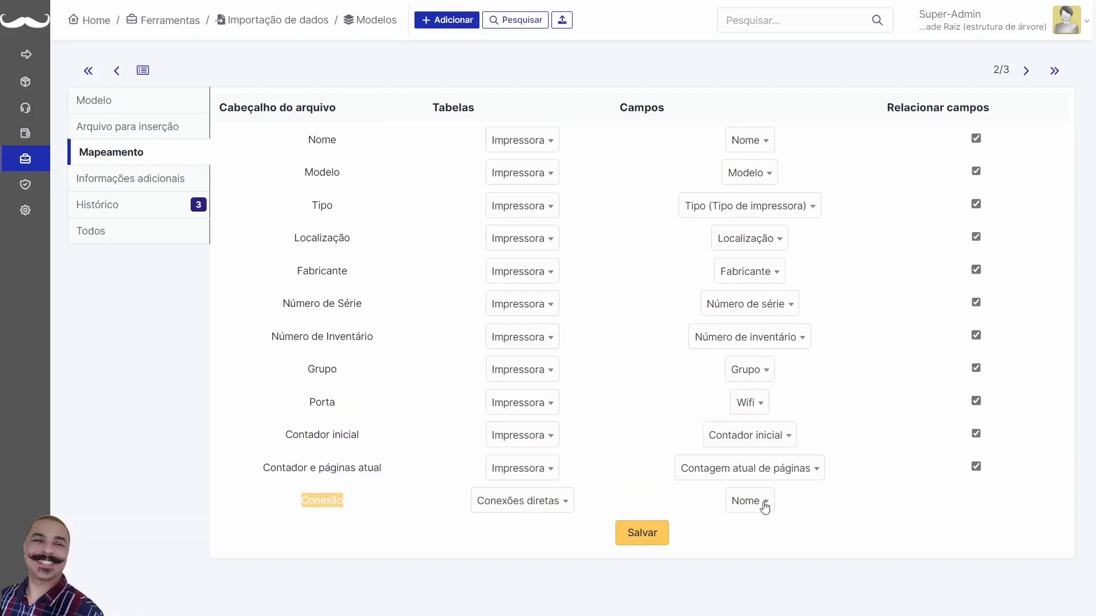
# Open the Importação de Monitores model and examine its mapping, especially the Nome do computador row
pyautogui.click(143, 70)
pyautogui.click(169, 293)
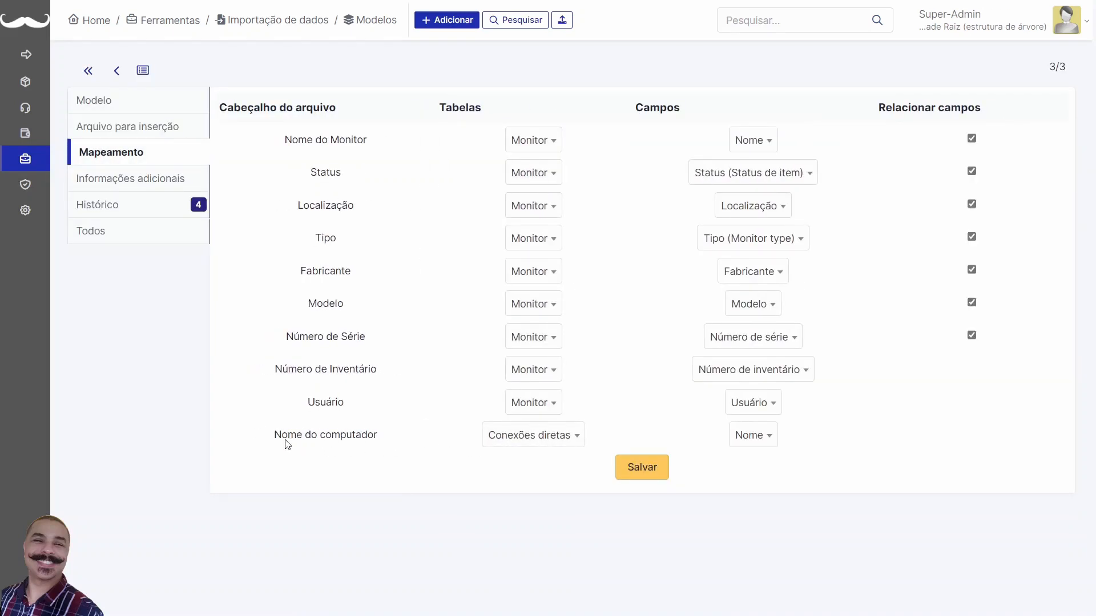
pyautogui.moveTo(281, 438); pyautogui.dragTo(379, 451)
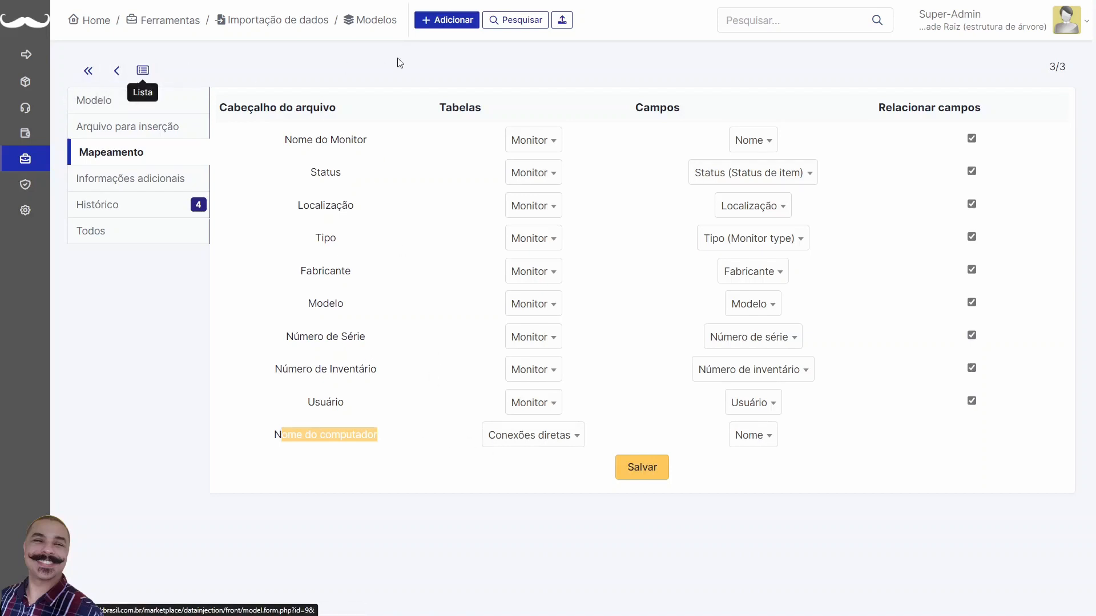
# Open the data import's file injection page, then switch to Excel and review the columns and rows of Import Equips.csv
pyautogui.click(561, 20)
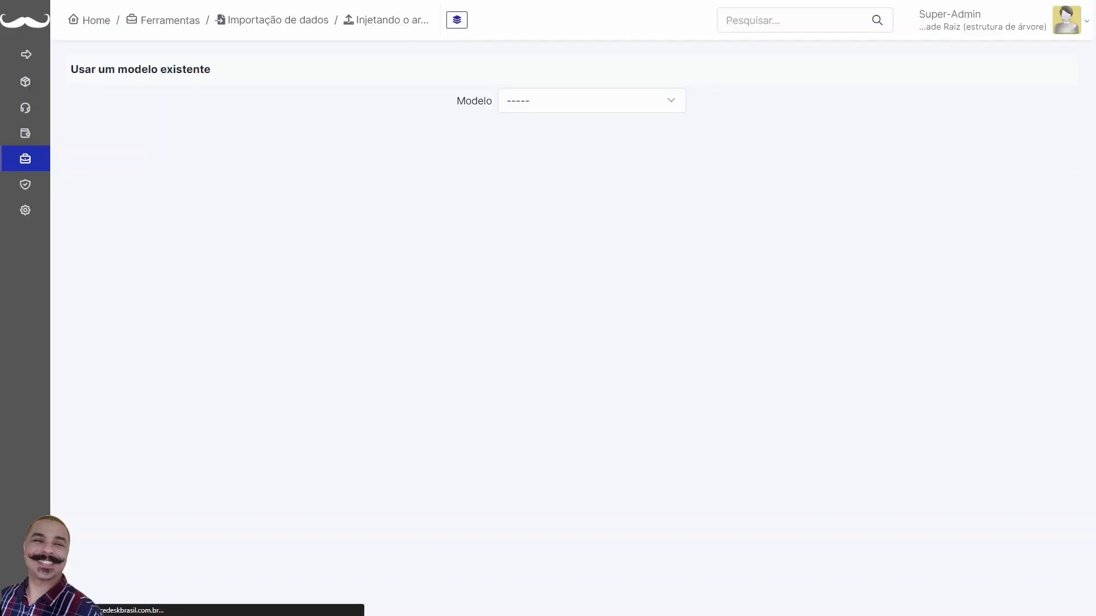
pyautogui.hotkey('alt', 'Tab')
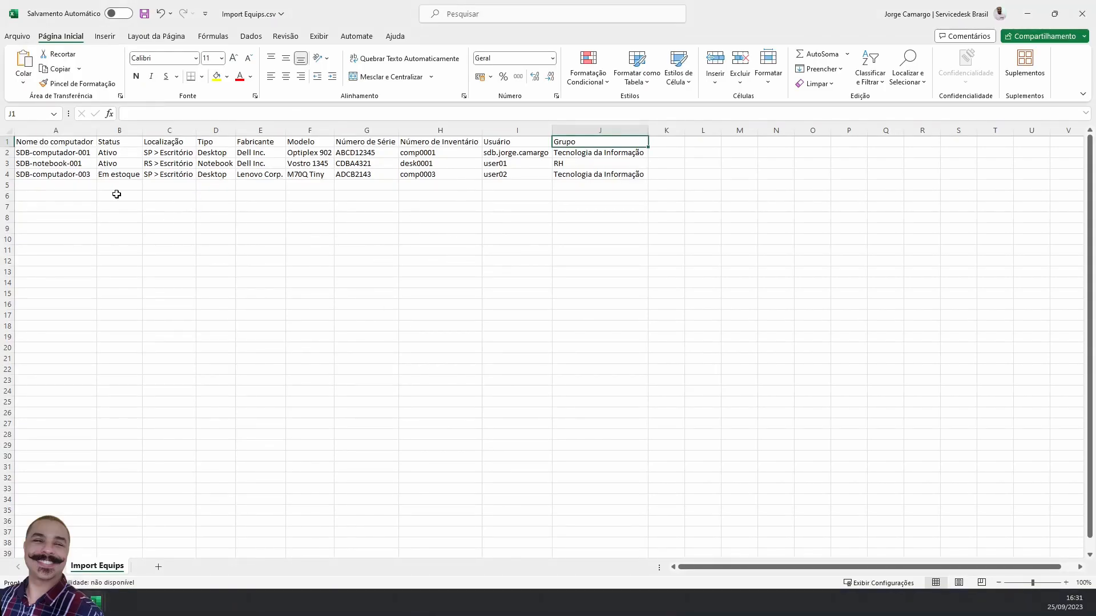
pyautogui.scroll(2, 192, 212)
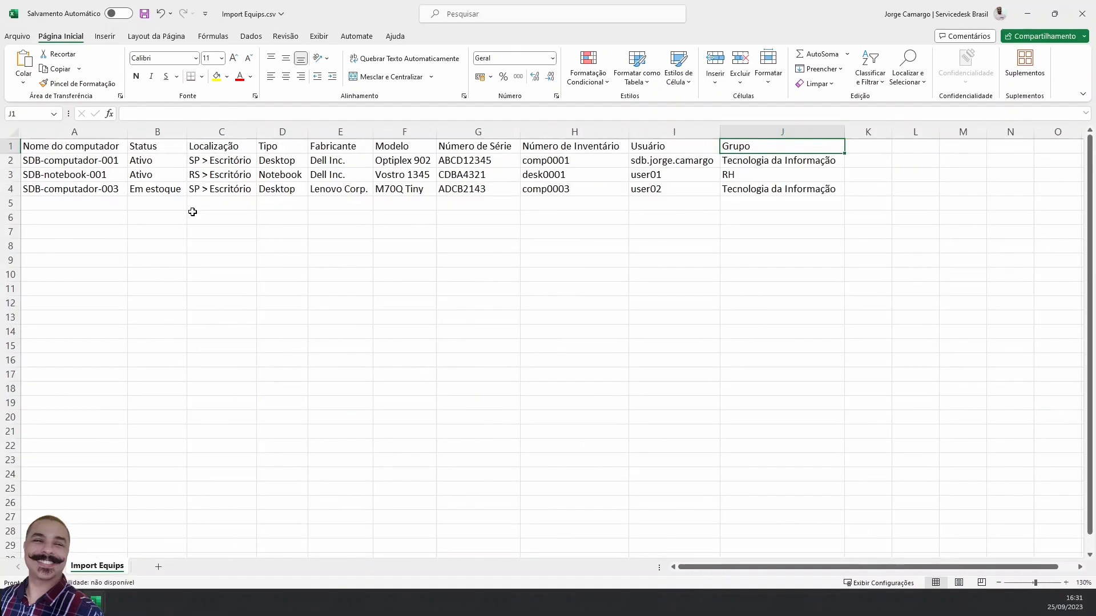
pyautogui.moveTo(67, 164); pyautogui.dragTo(65, 190)
pyautogui.moveTo(154, 159); pyautogui.dragTo(153, 189)
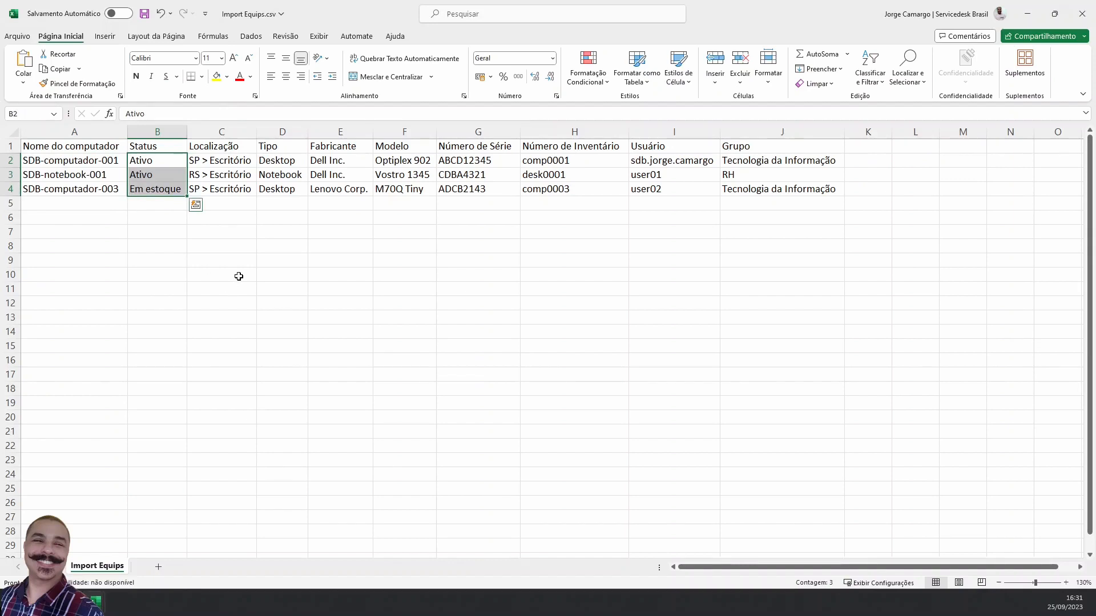
pyautogui.moveTo(245, 161); pyautogui.dragTo(239, 188)
pyautogui.moveTo(294, 162); pyautogui.dragTo(290, 187)
pyautogui.click(358, 151)
pyautogui.click(406, 144)
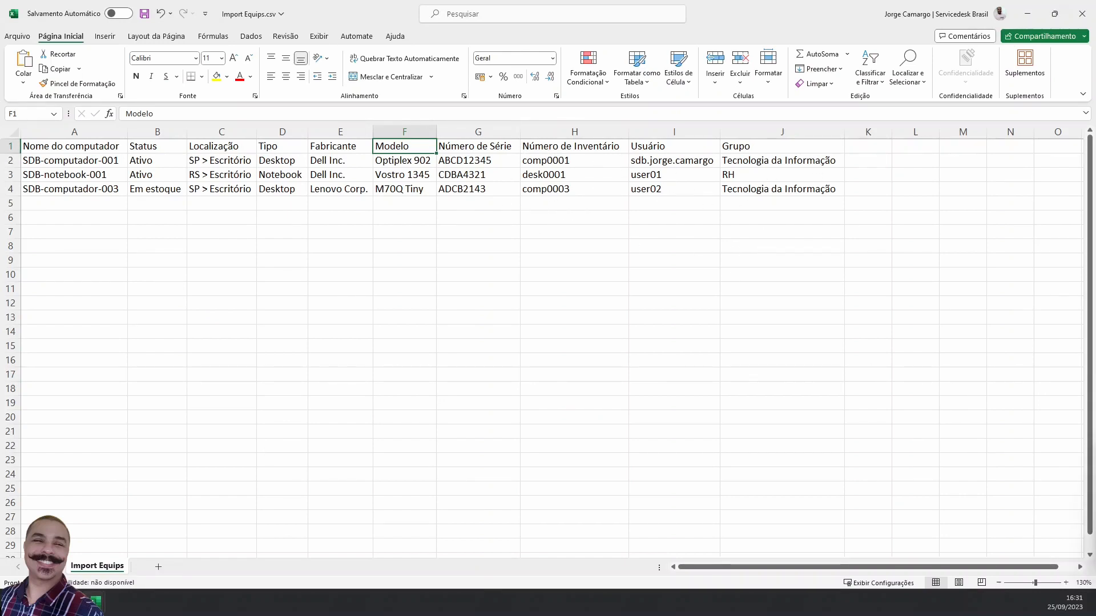
# Switch to Import Imp.csv and examine the Conexão column with the linked computer name
pyautogui.hotkey('alt', 'Tab')
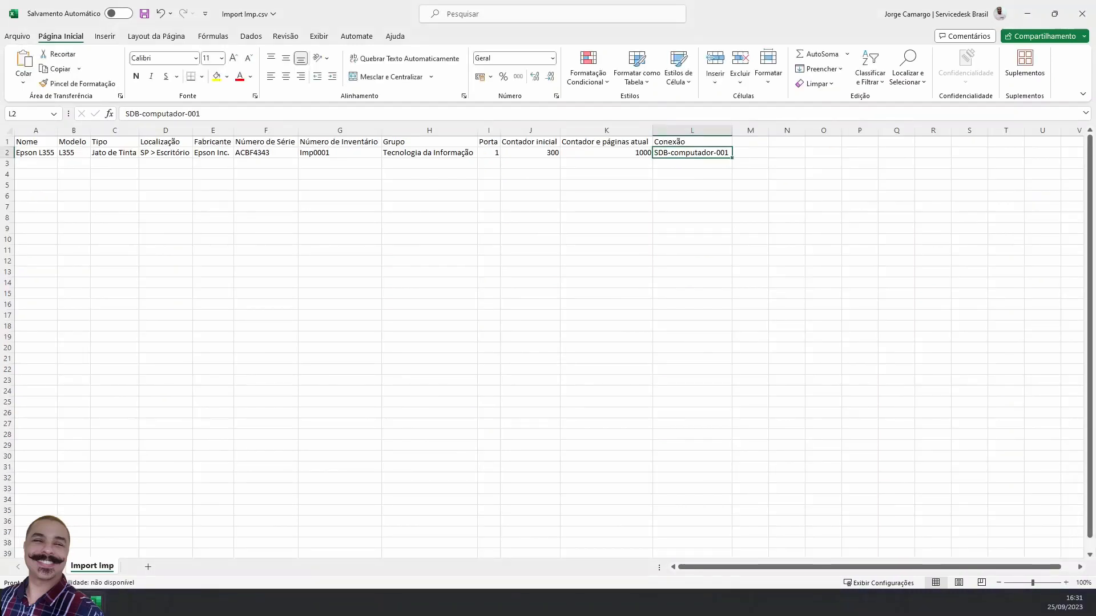
pyautogui.click(667, 145)
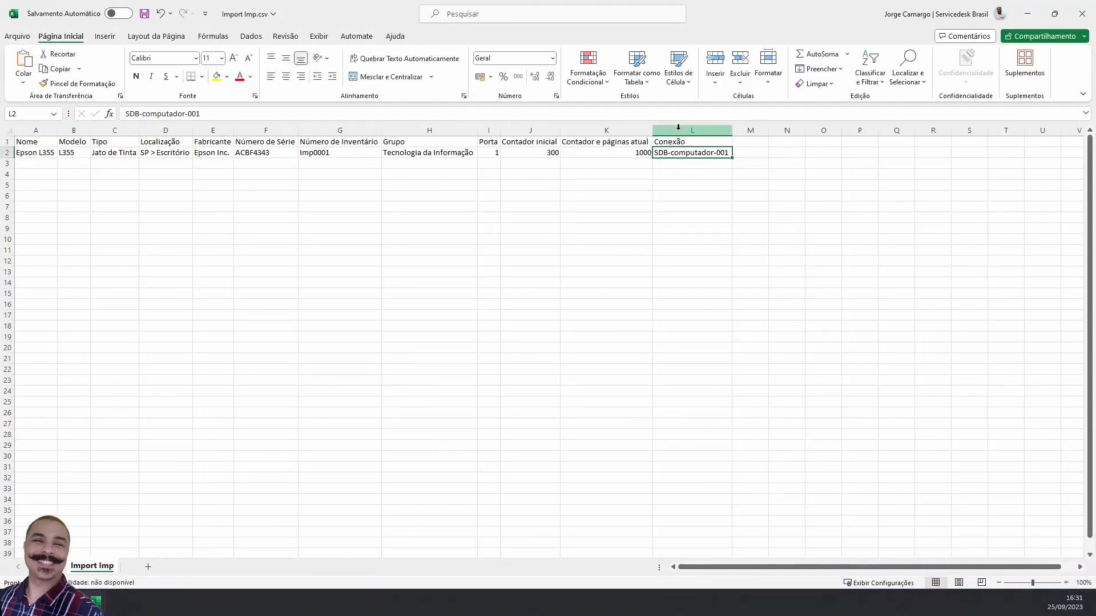
pyautogui.hotkey('ctrl', 'space')
pyautogui.click(674, 152)
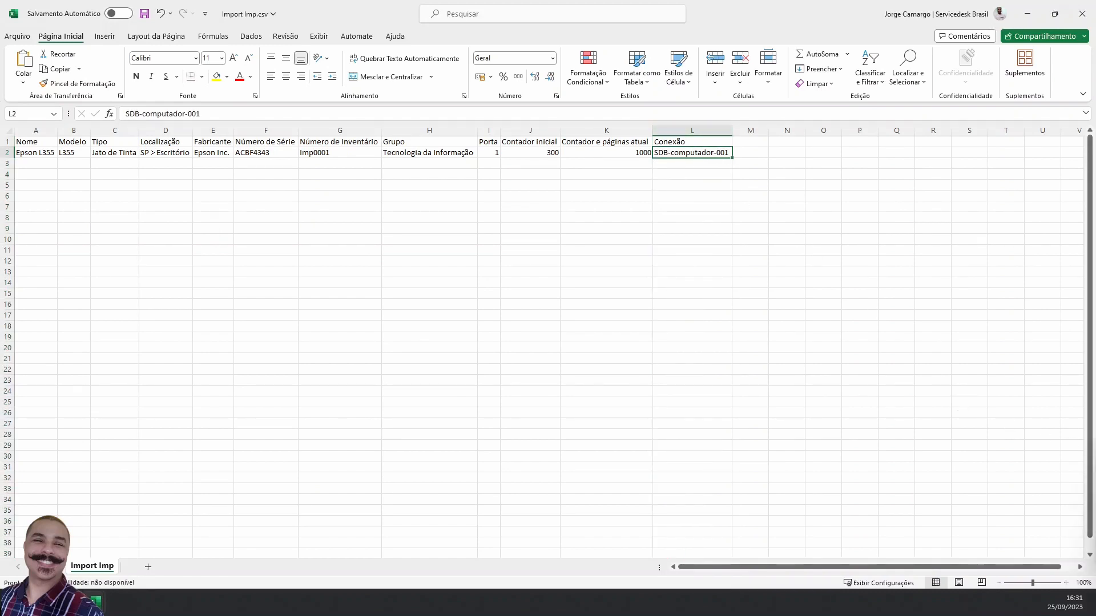
# Examine the Nome do computador column in Import Monitores.csv and return to the GLPI injection page
pyautogui.hotkey('alt', 'Tab')
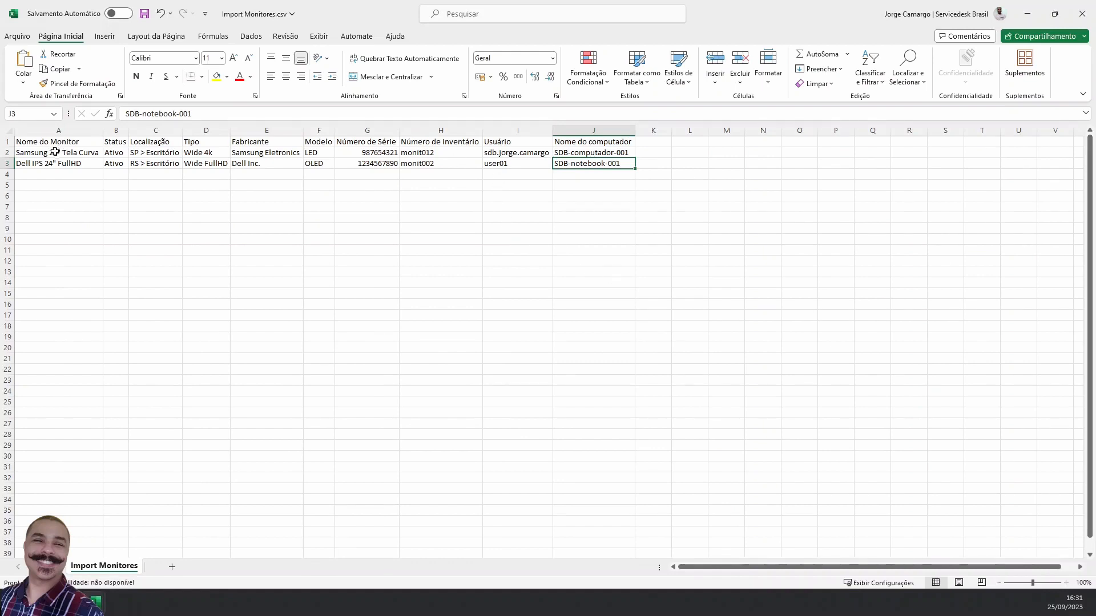
pyautogui.moveTo(585, 152); pyautogui.dragTo(594, 164)
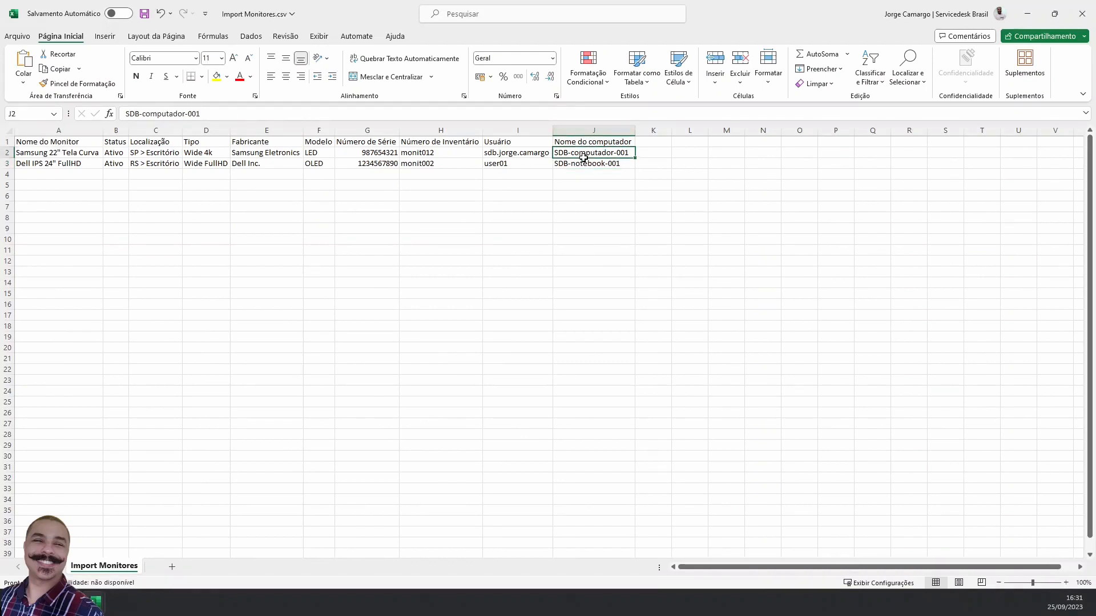
pyautogui.click(1026, 16)
pyautogui.click(1026, 16)
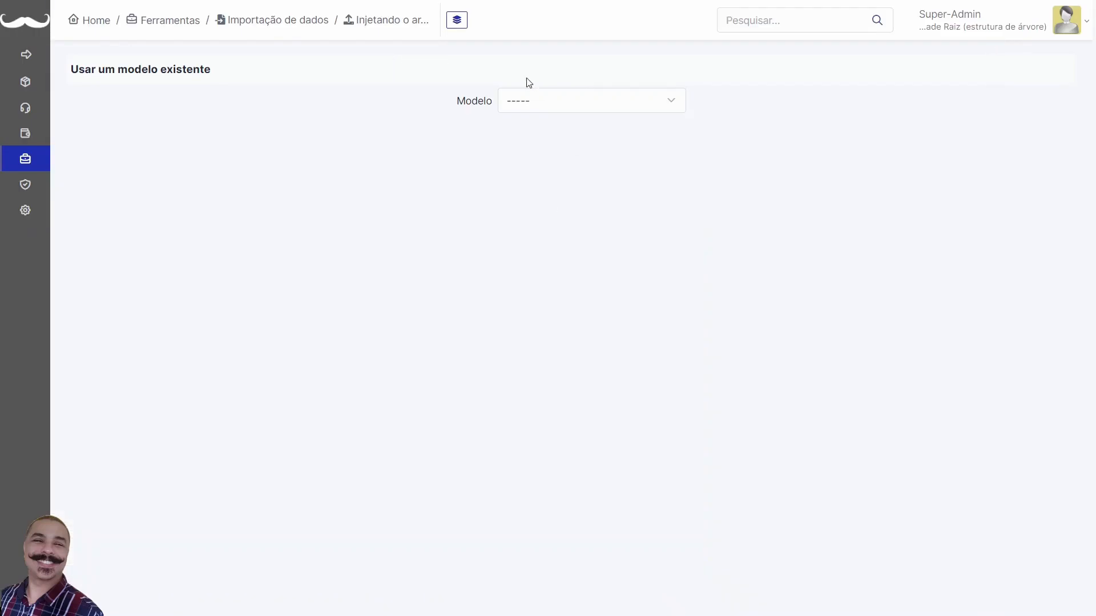
# Choose the Importação de Computadores model and attach Import Equips.csv as the file to import
pyautogui.click(369, 23)
pyautogui.click(548, 100)
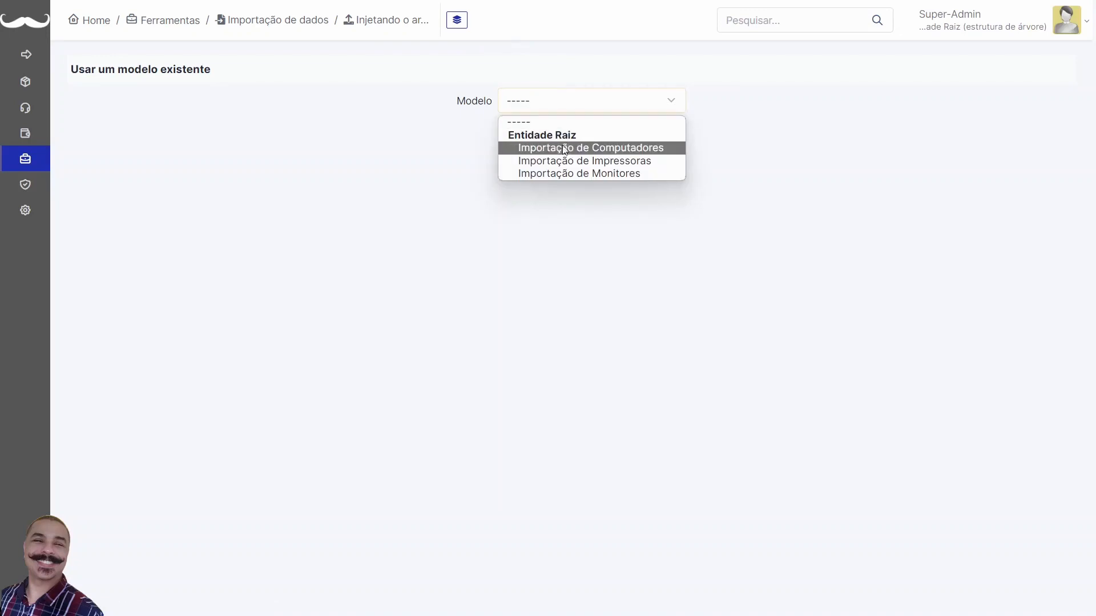
pyautogui.click(605, 149)
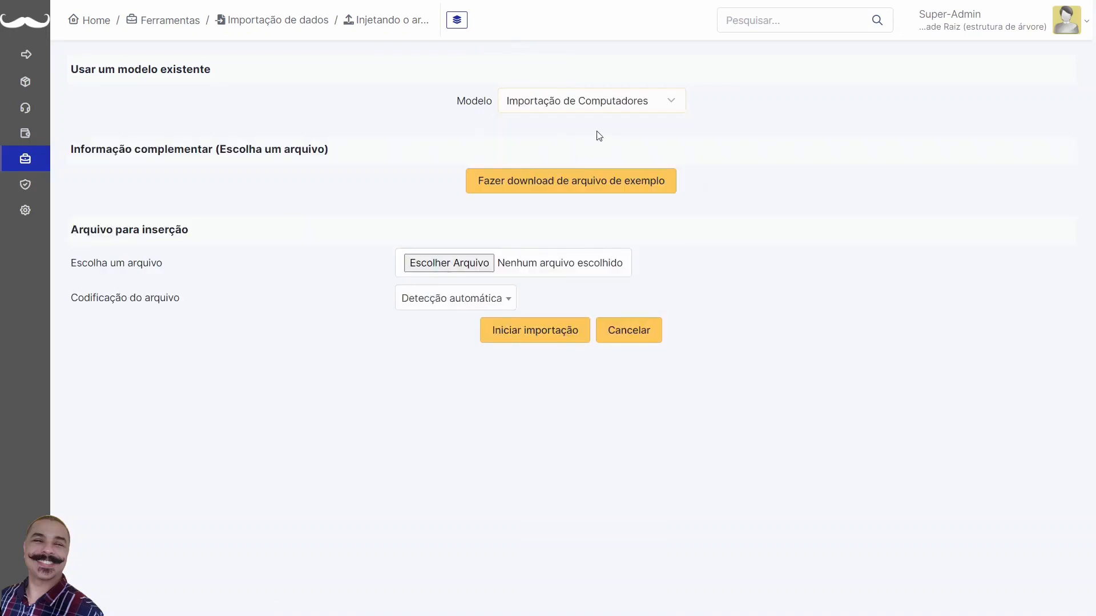
pyautogui.click(451, 264)
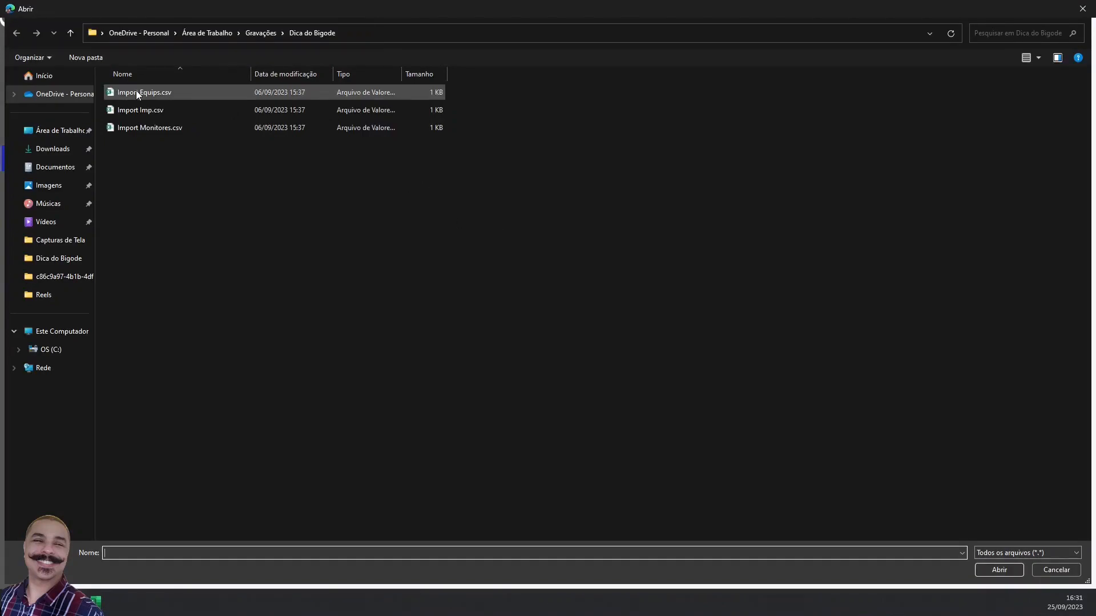
pyautogui.doubleClick(138, 91)
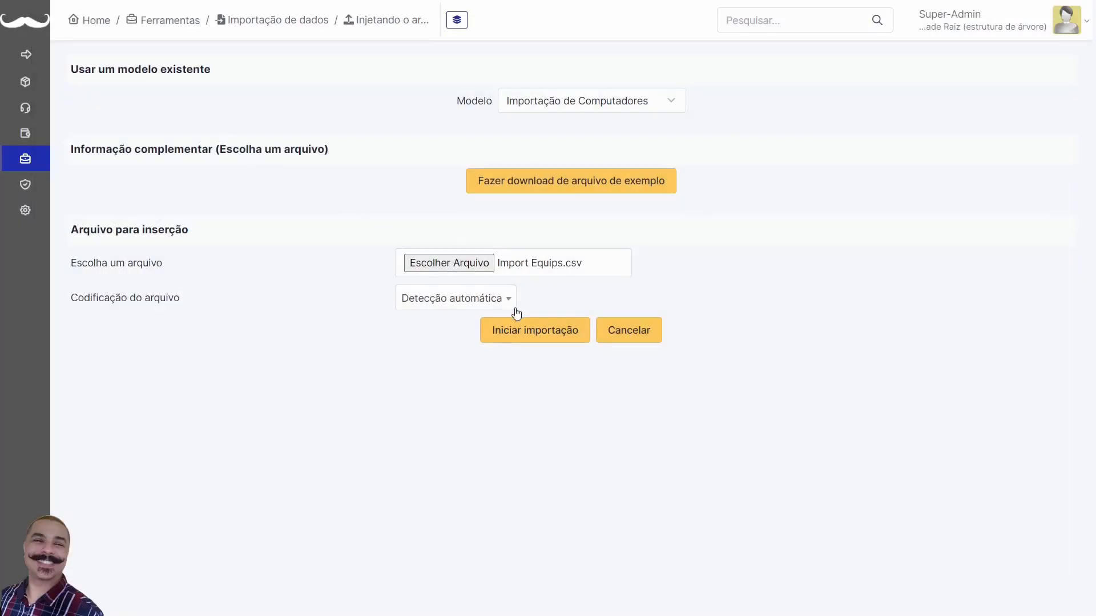
# Run the computer import, accept the confirmation, and finalize the insertion
pyautogui.click(533, 330)
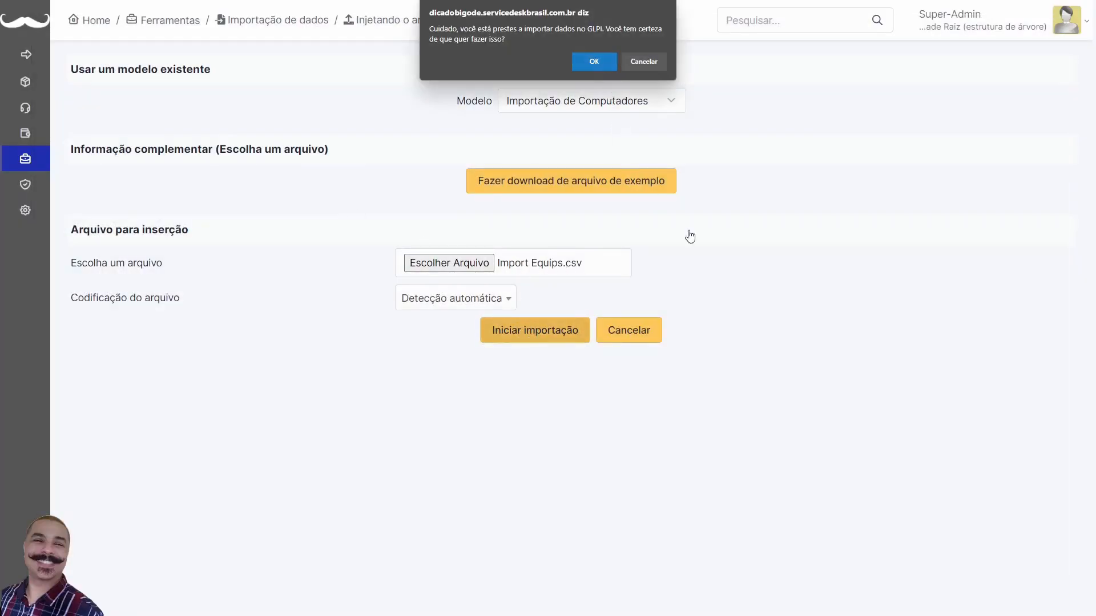
pyautogui.click(598, 63)
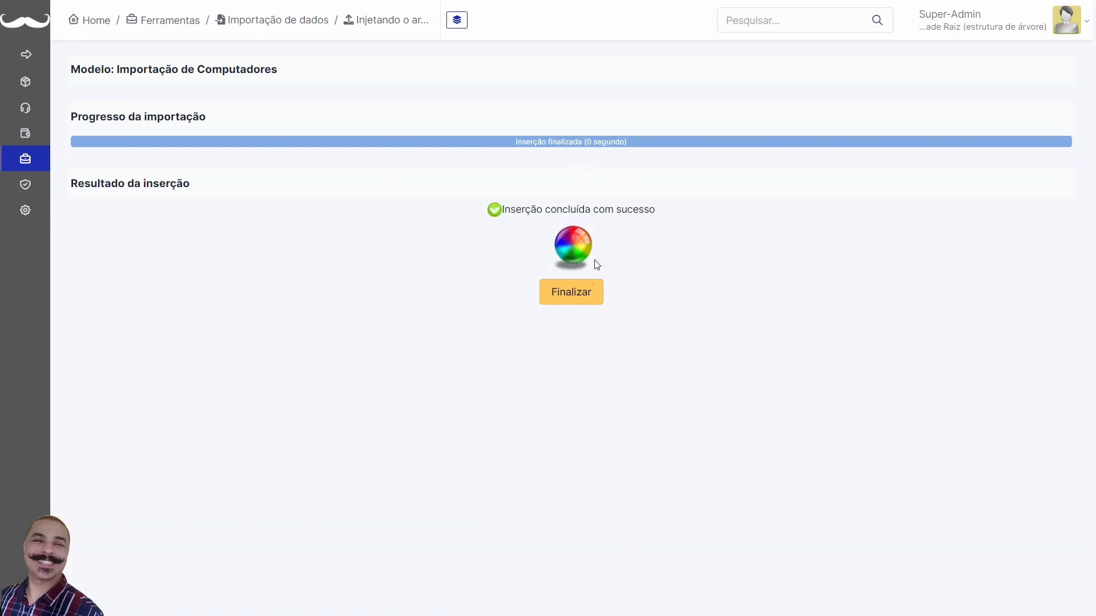
pyautogui.click(584, 293)
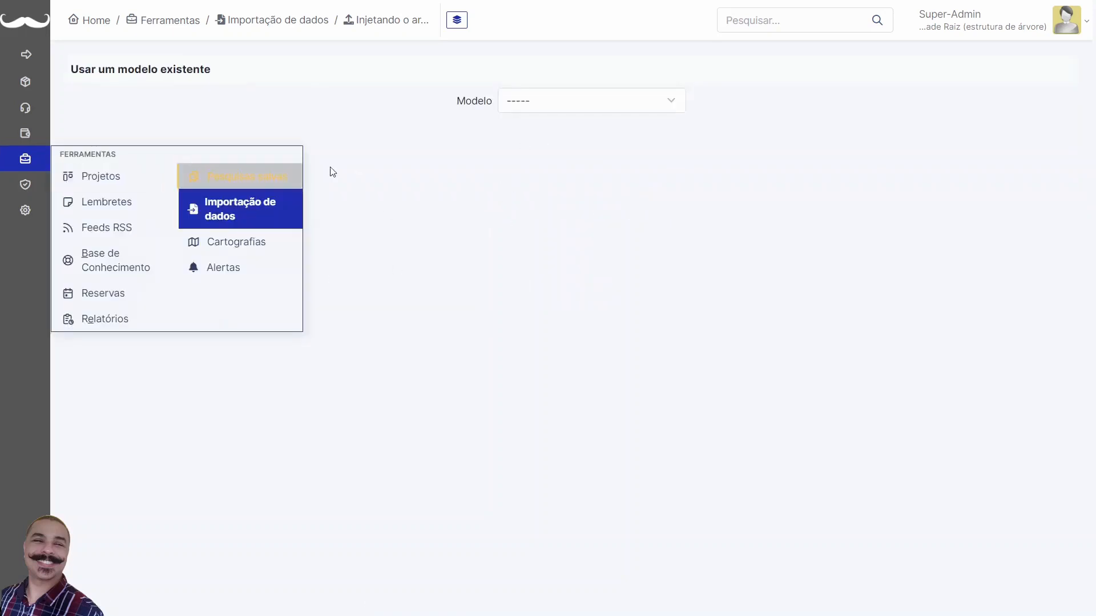
# Open the Computadores asset list to check the imported computers
pyautogui.moveTo(30, 85)
pyautogui.click(121, 127)
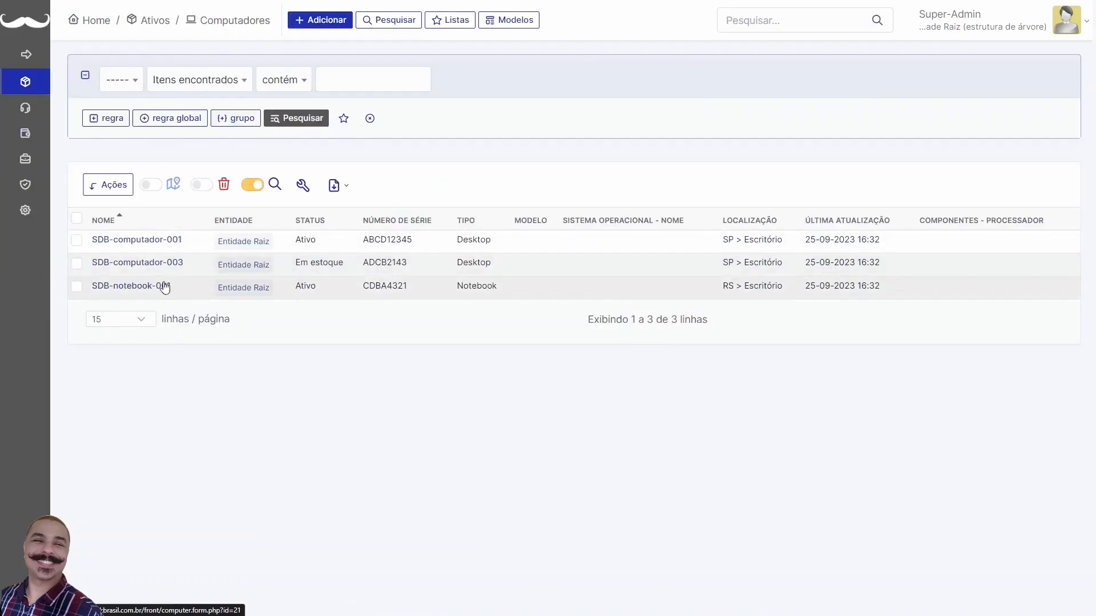
# Check the connections and main details of the imported computer SDB-computador-001
pyautogui.click(139, 241)
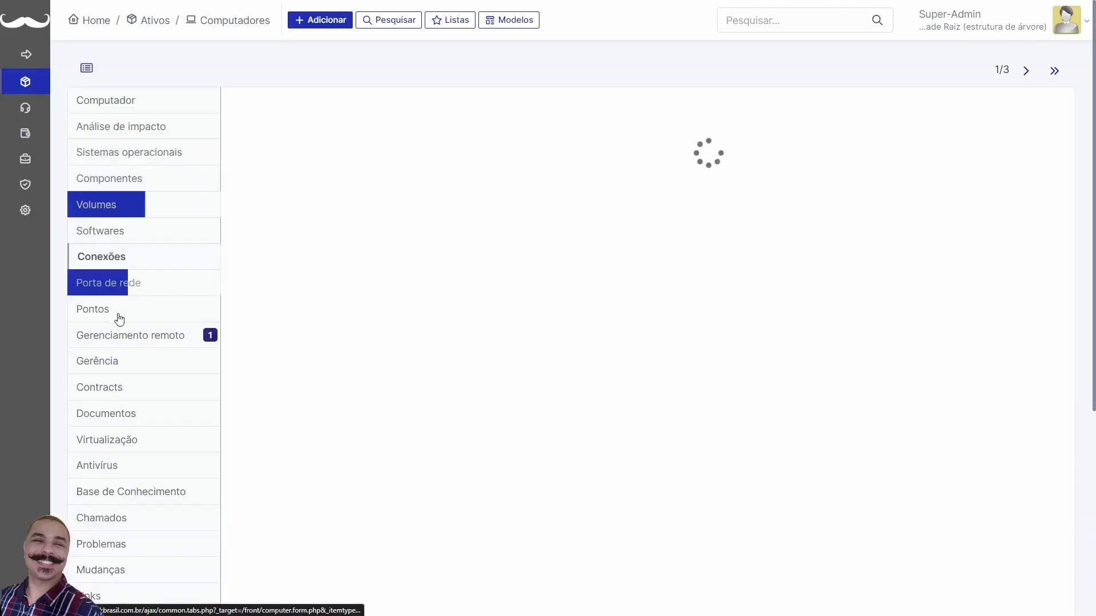
pyautogui.click(117, 260)
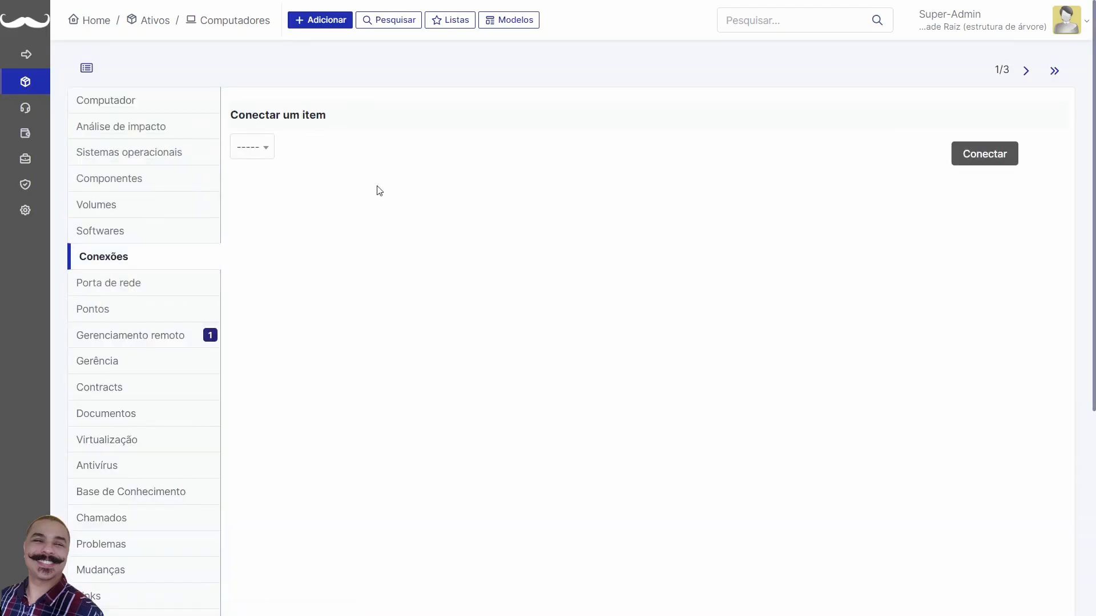
pyautogui.click(140, 103)
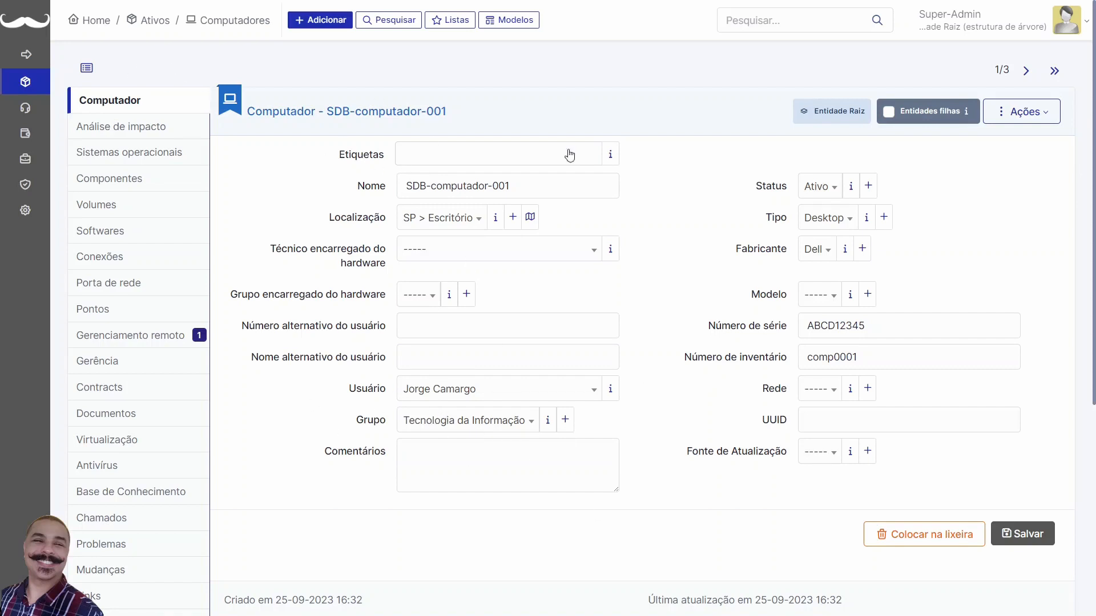
# In the data import tool, choose the Importação de Impressoras model and attach Import Imp.csv as the file to import
pyautogui.moveTo(27, 83)
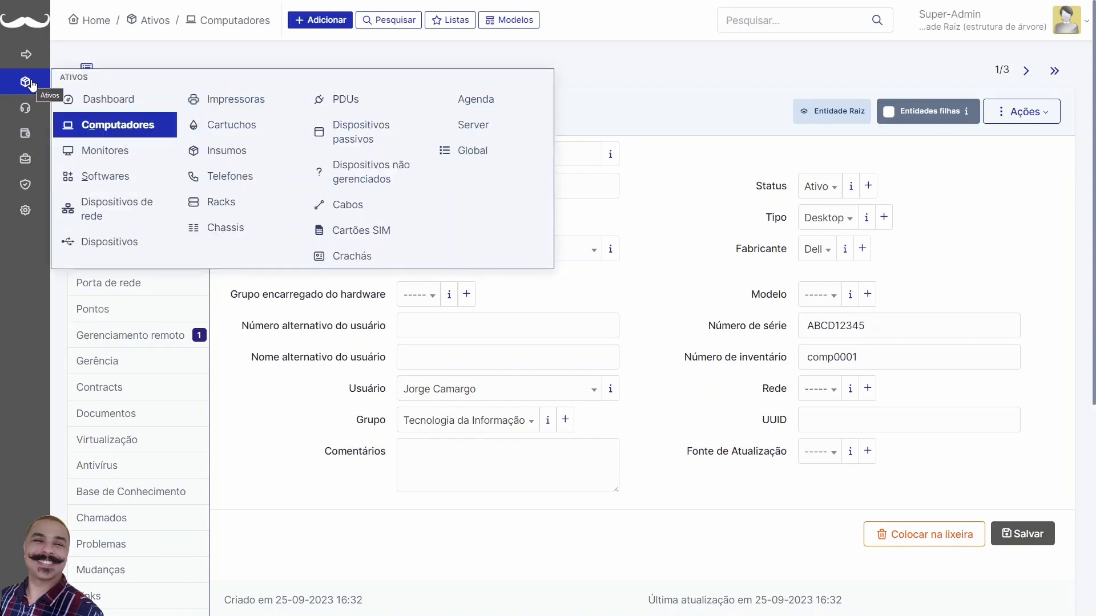
pyautogui.moveTo(25, 159)
pyautogui.click(223, 211)
pyautogui.click(549, 105)
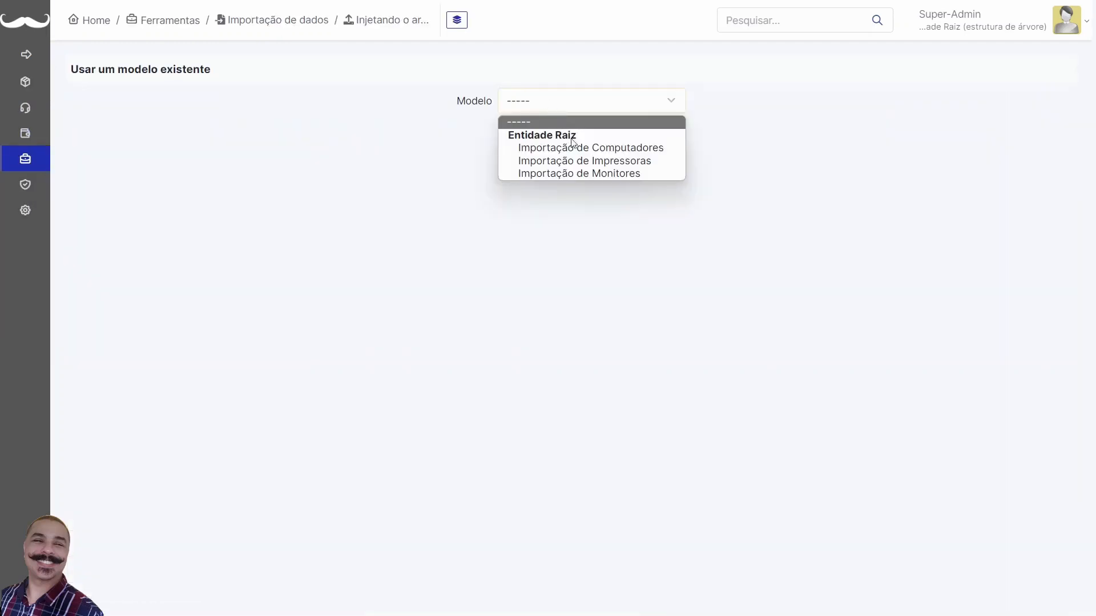
pyautogui.click(586, 165)
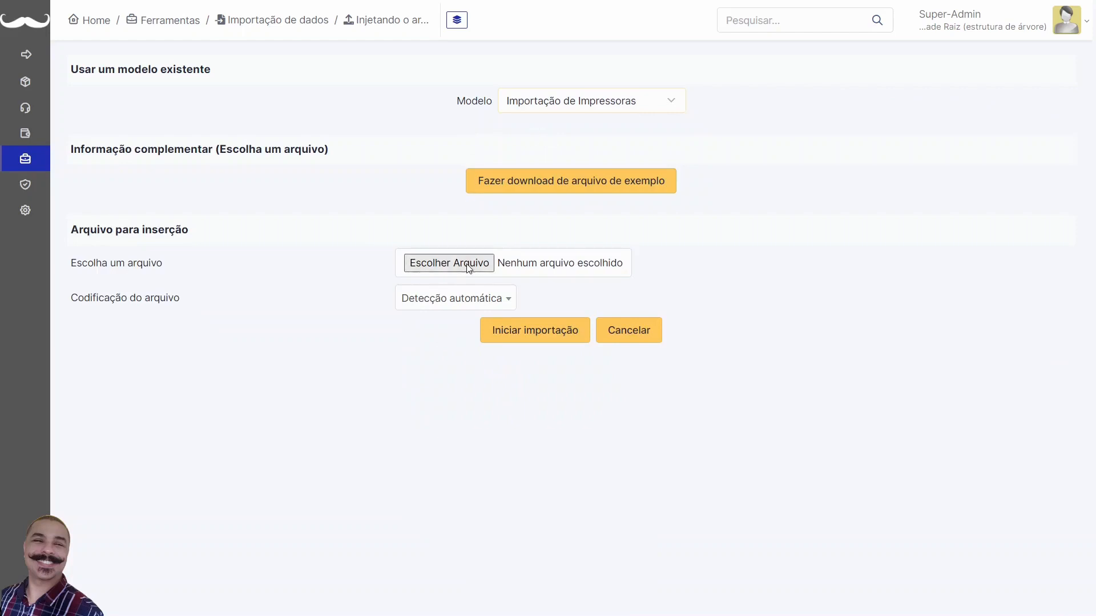
pyautogui.click(449, 263)
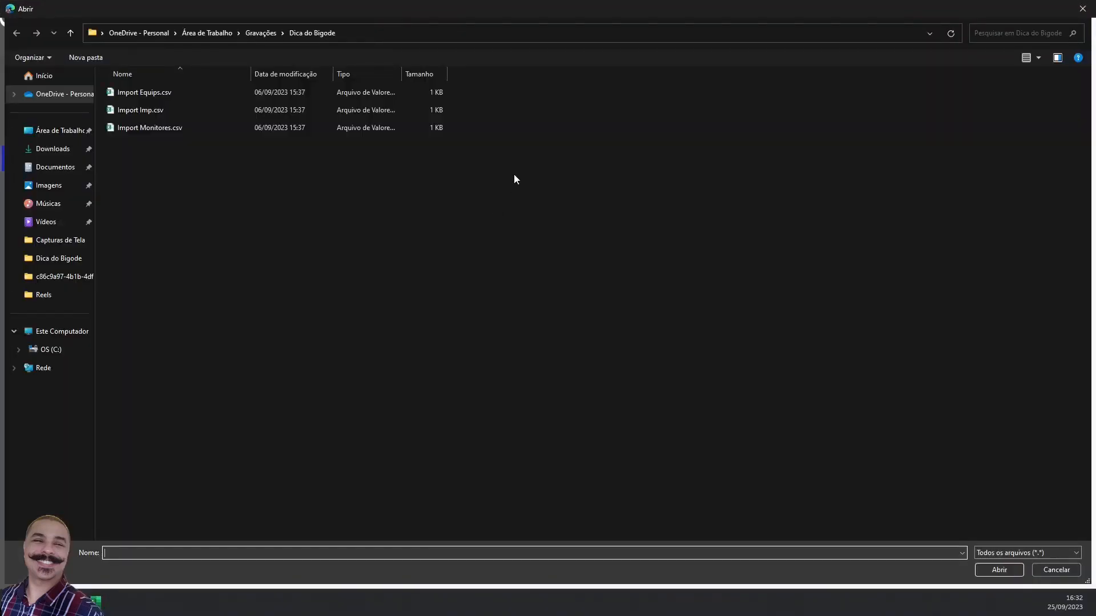
pyautogui.click(149, 111)
pyautogui.doubleClick(149, 110)
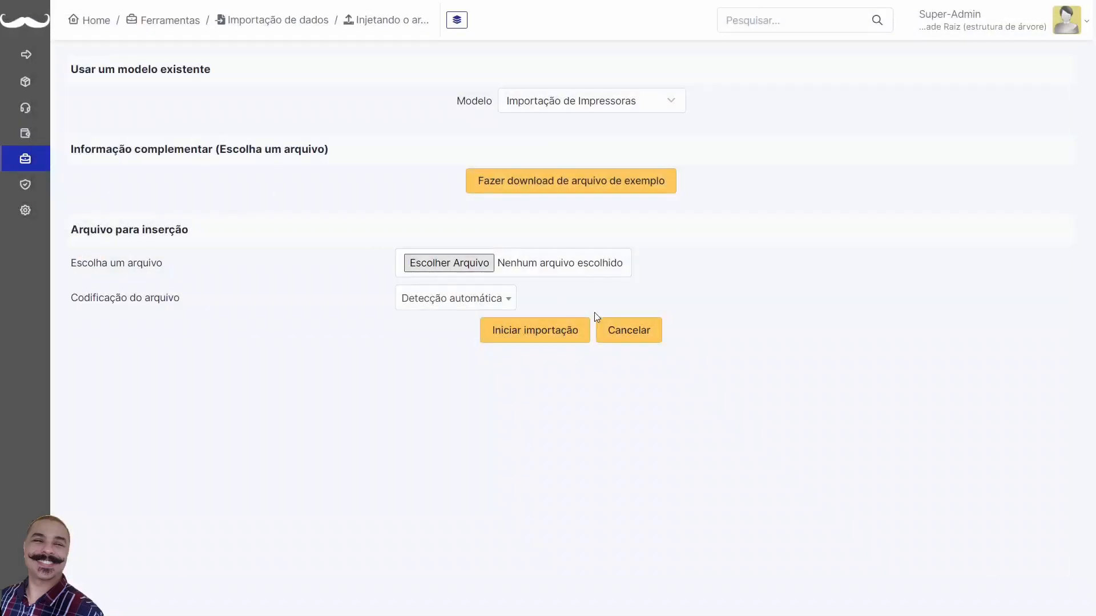
# Run the printer import, accept the confirmation, and finalize the insertion
pyautogui.click(542, 338)
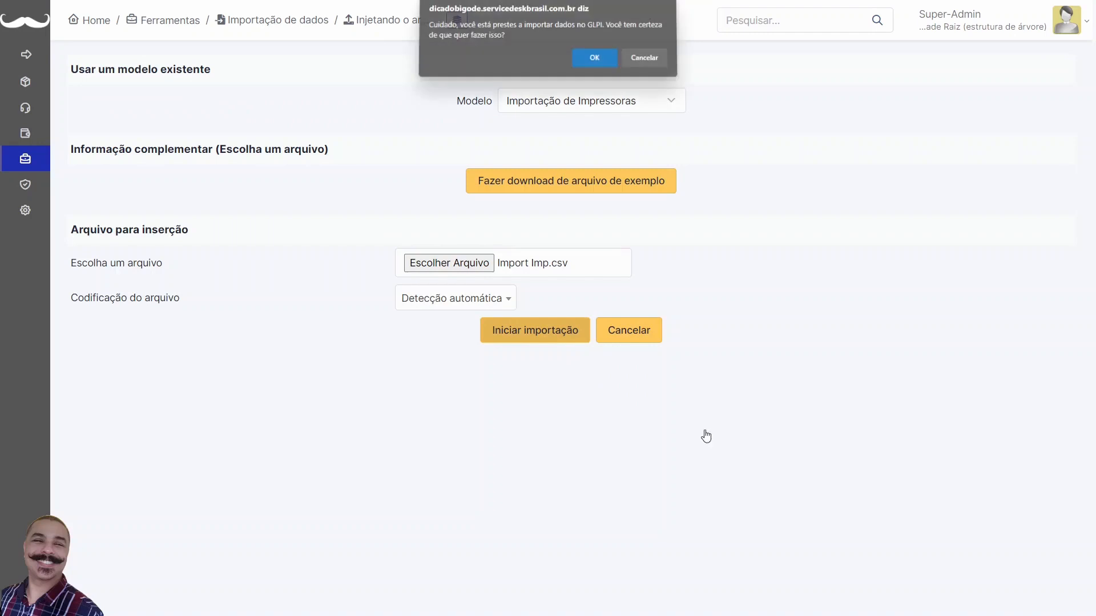
pyautogui.click(590, 63)
pyautogui.moveTo(33, 94)
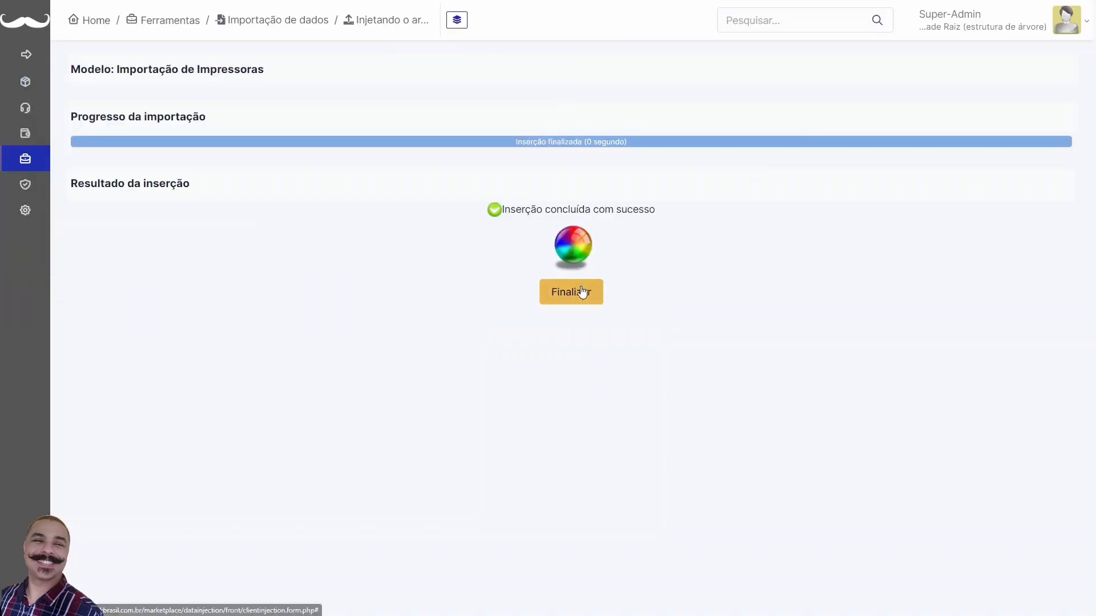
pyautogui.click(582, 292)
# Open the imported Epson L355 printer from the Impressoras asset list and check its connected computer
pyautogui.moveTo(23, 81)
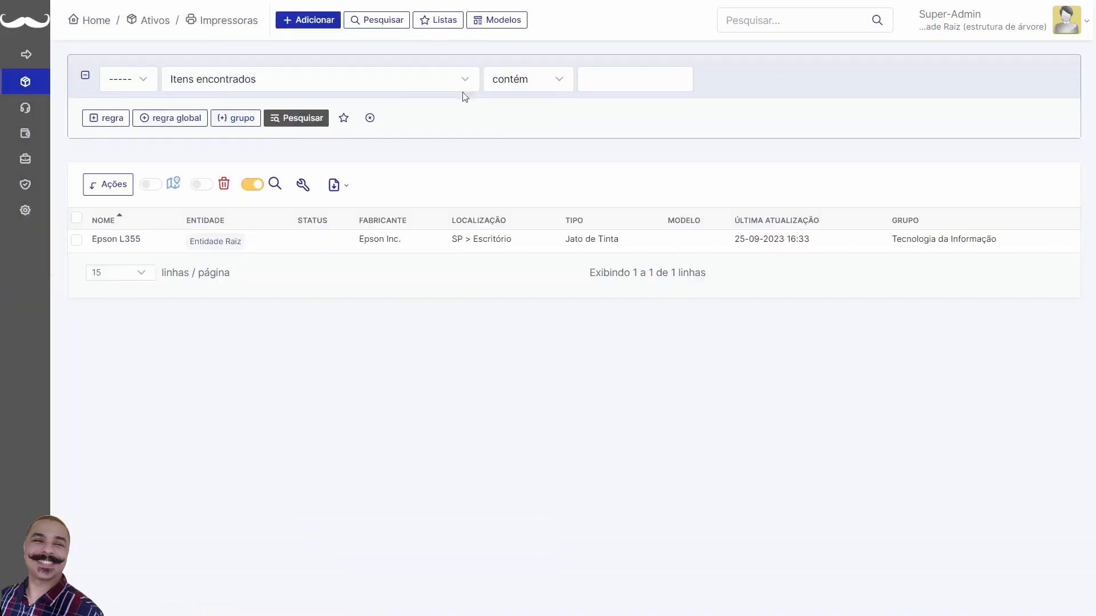
pyautogui.click(118, 240)
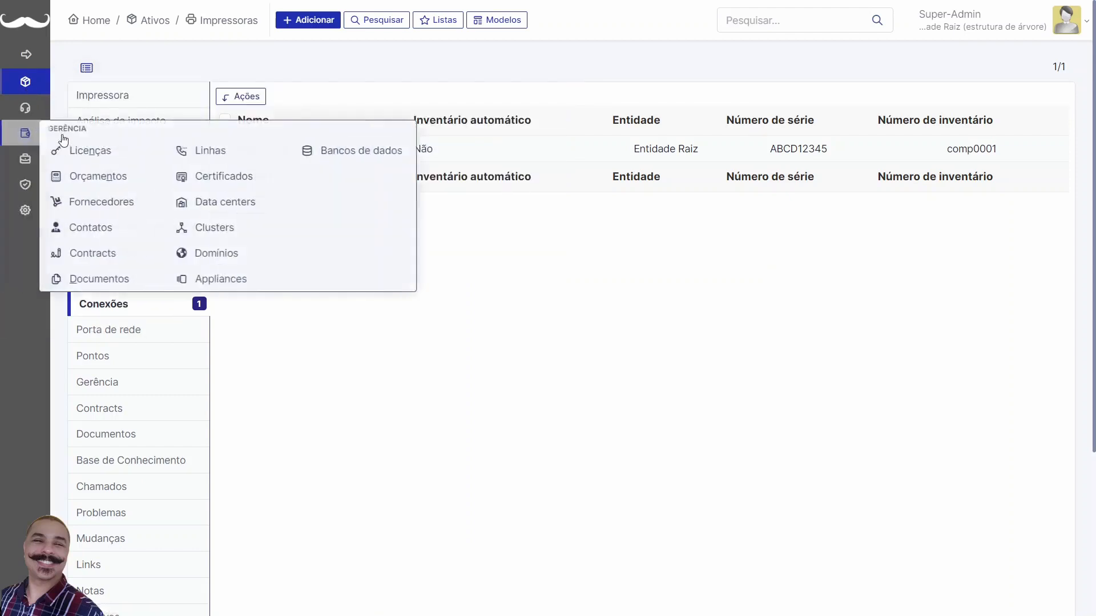
# In the data import tool, choose the Importação de Monitores model and attach Import Monitores.csv as the file to import
pyautogui.moveTo(25, 158)
pyautogui.click(290, 212)
pyautogui.click(530, 106)
pyautogui.click(563, 171)
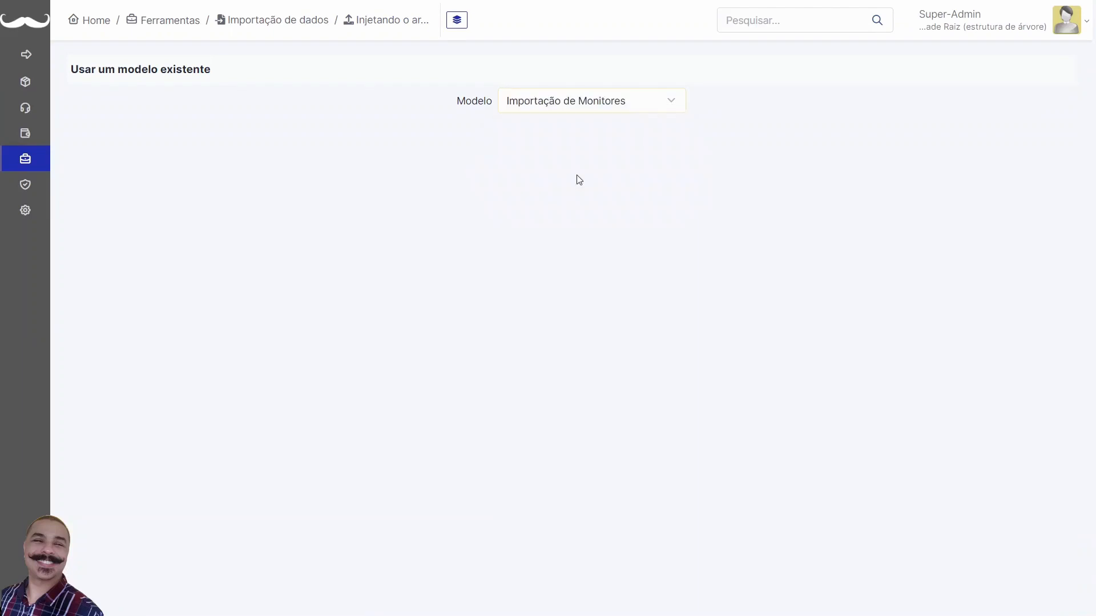
pyautogui.click(437, 258)
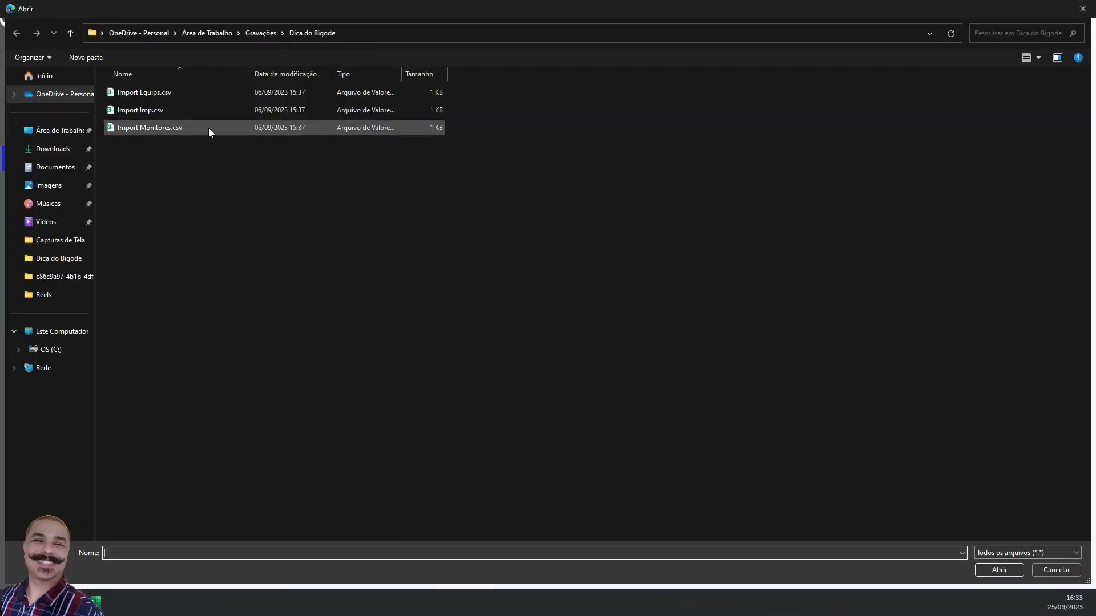
pyautogui.click(169, 129)
pyautogui.doubleClick(170, 129)
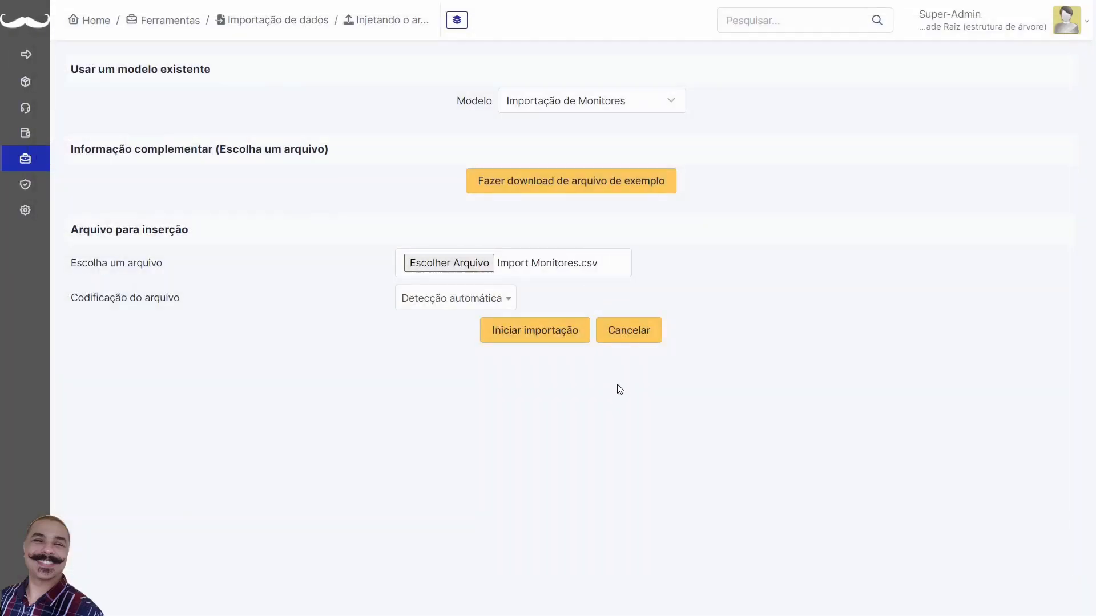
# Run the monitor import, accept the confirmation, and finalize the insertion
pyautogui.click(541, 334)
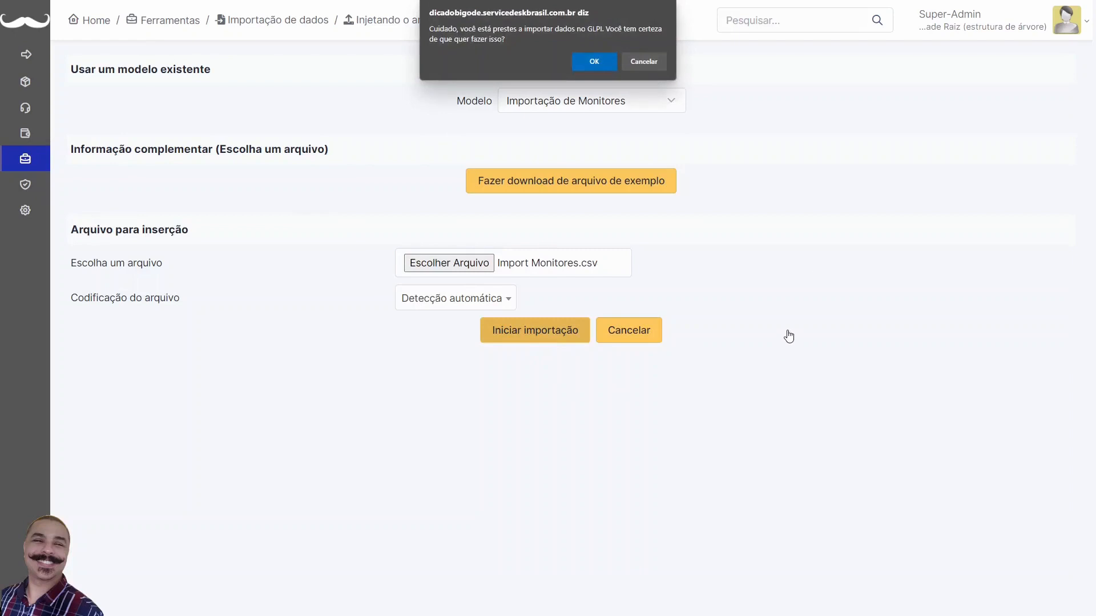
pyautogui.click(597, 65)
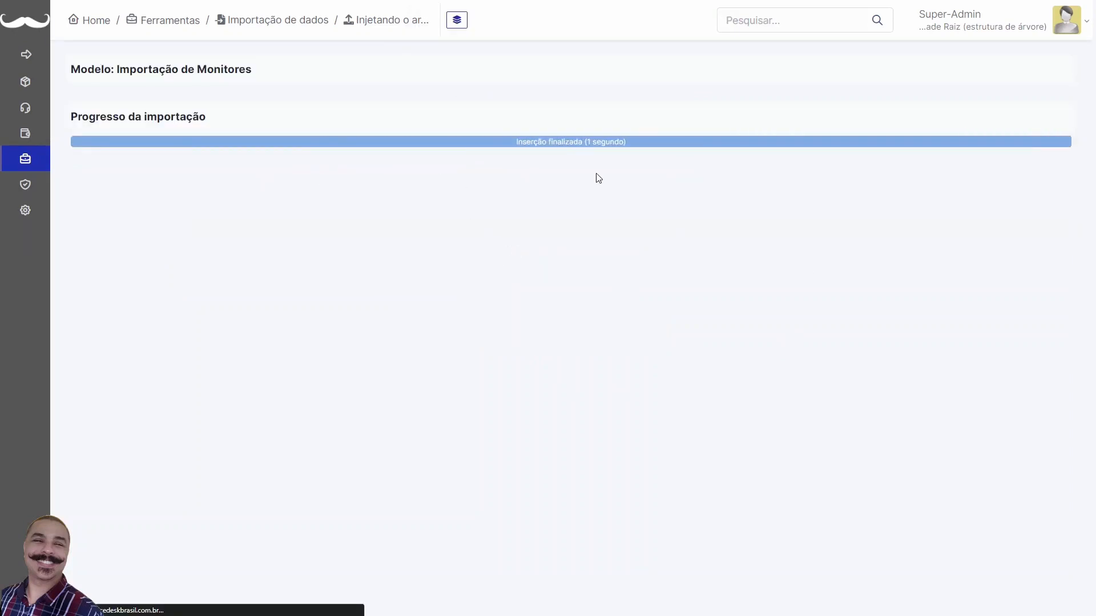
pyautogui.click(573, 295)
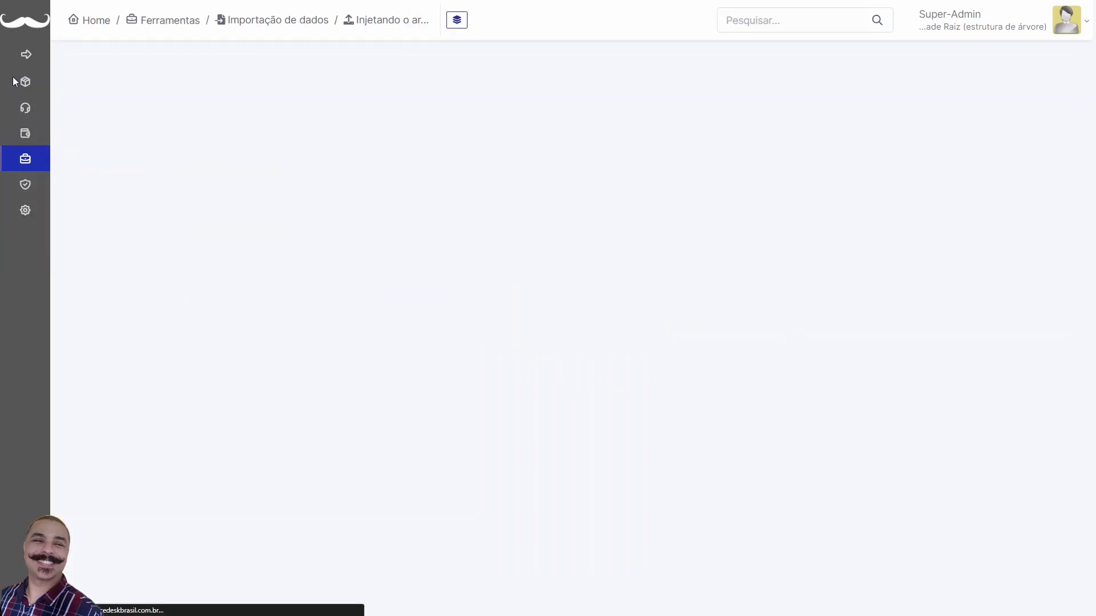
# Open the Monitores asset list and check which computer the Samsung 22" Tela Curva monitor is connected to
pyautogui.click(28, 83)
pyautogui.click(108, 150)
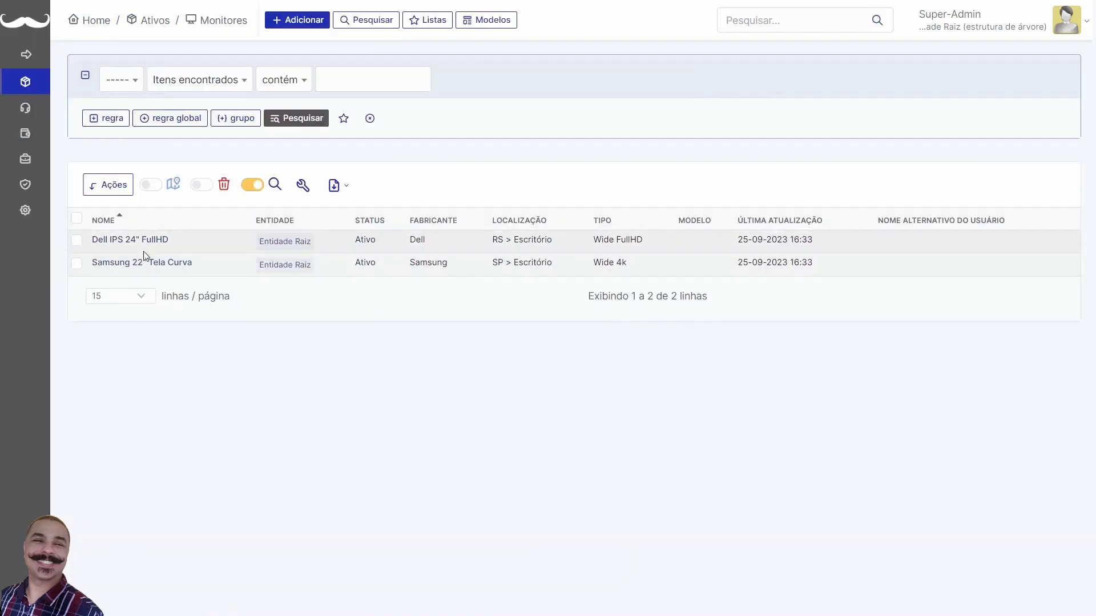
pyautogui.click(138, 263)
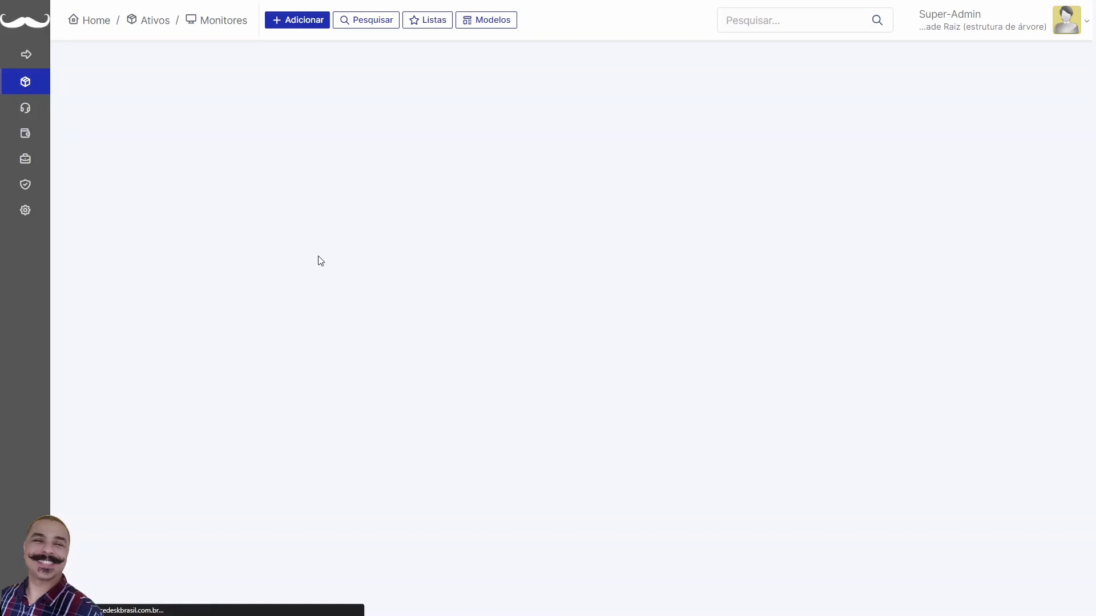
pyautogui.click(110, 206)
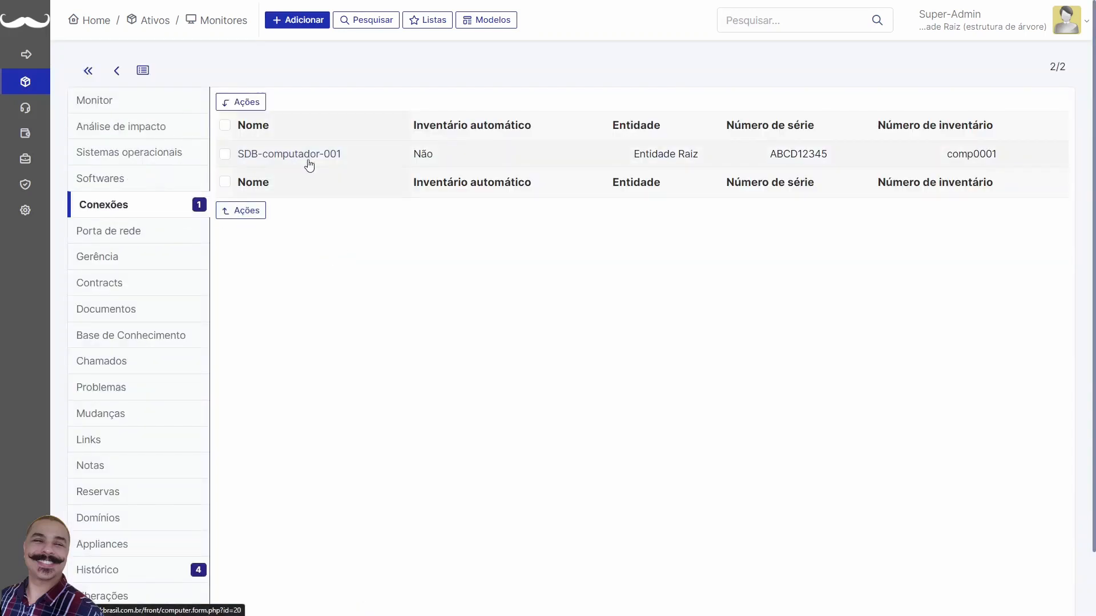
# Examine the main details and connected computer of the Dell IPS 24" FullHD monitor, and return to the monitor list
pyautogui.click(110, 71)
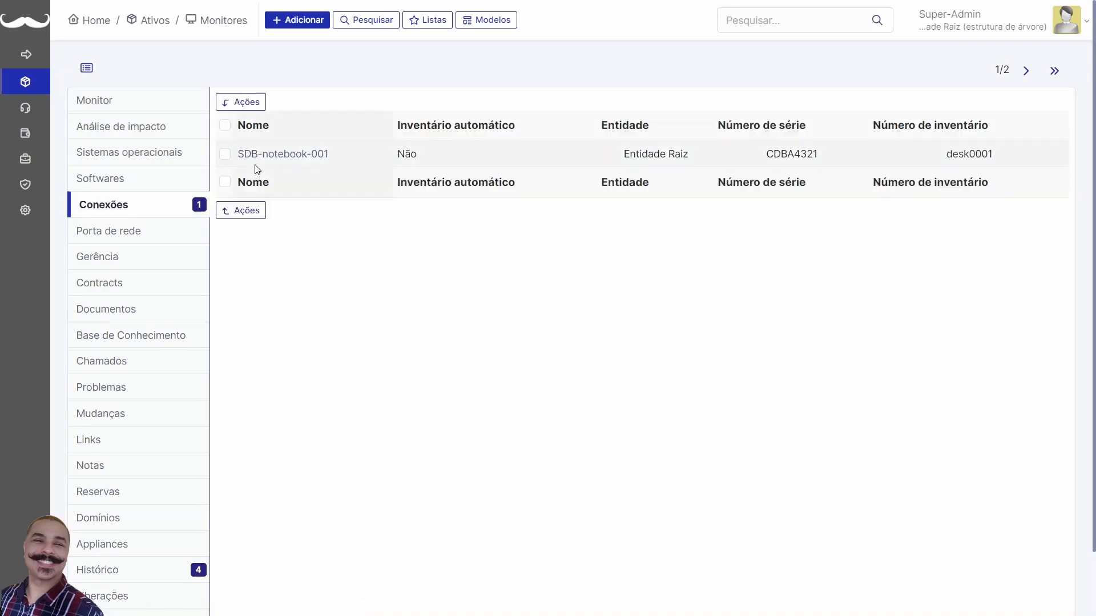
pyautogui.click(178, 110)
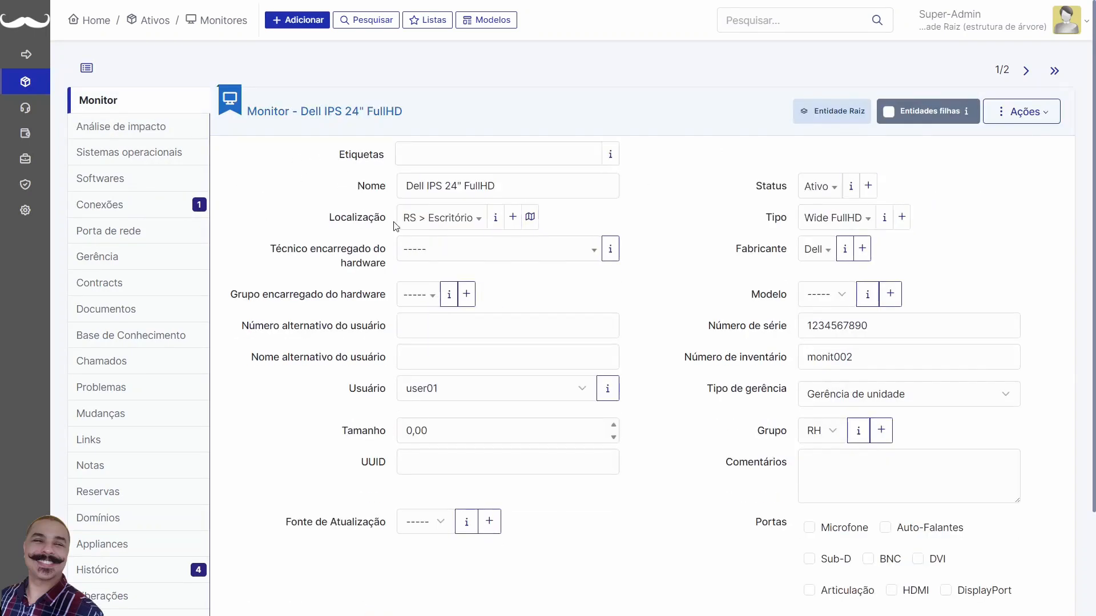
pyautogui.click(103, 204)
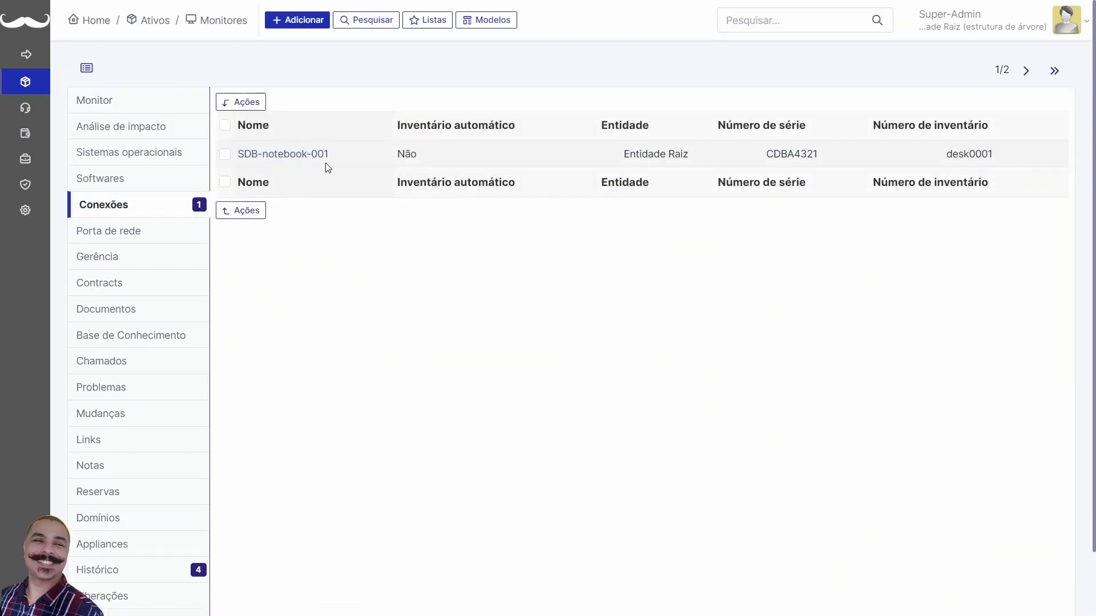
pyautogui.click(98, 100)
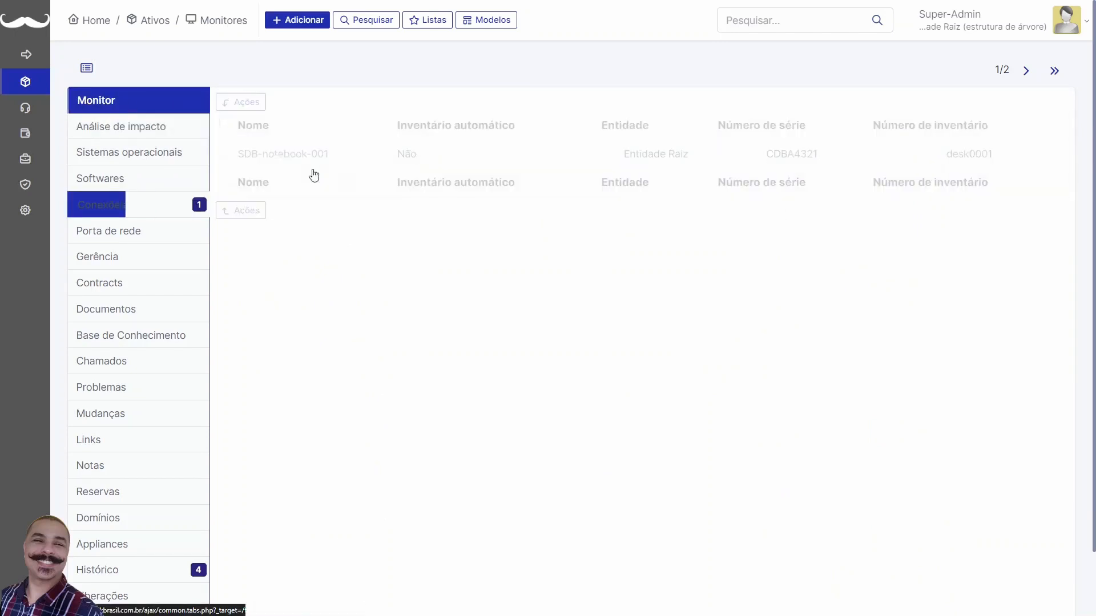
pyautogui.click(86, 70)
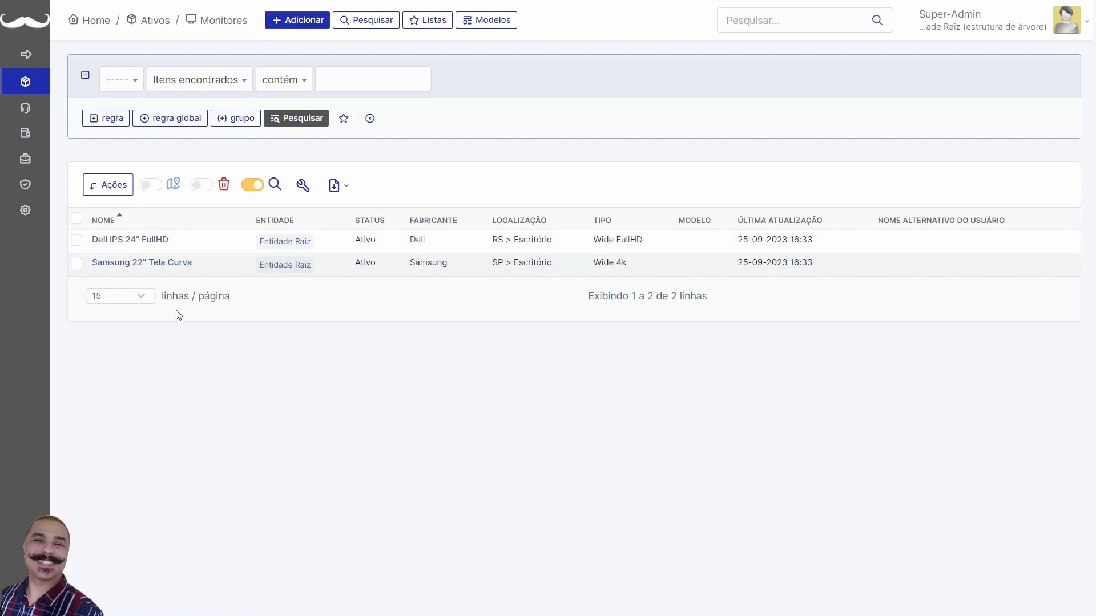
pyautogui.click(147, 241)
pyautogui.click(122, 215)
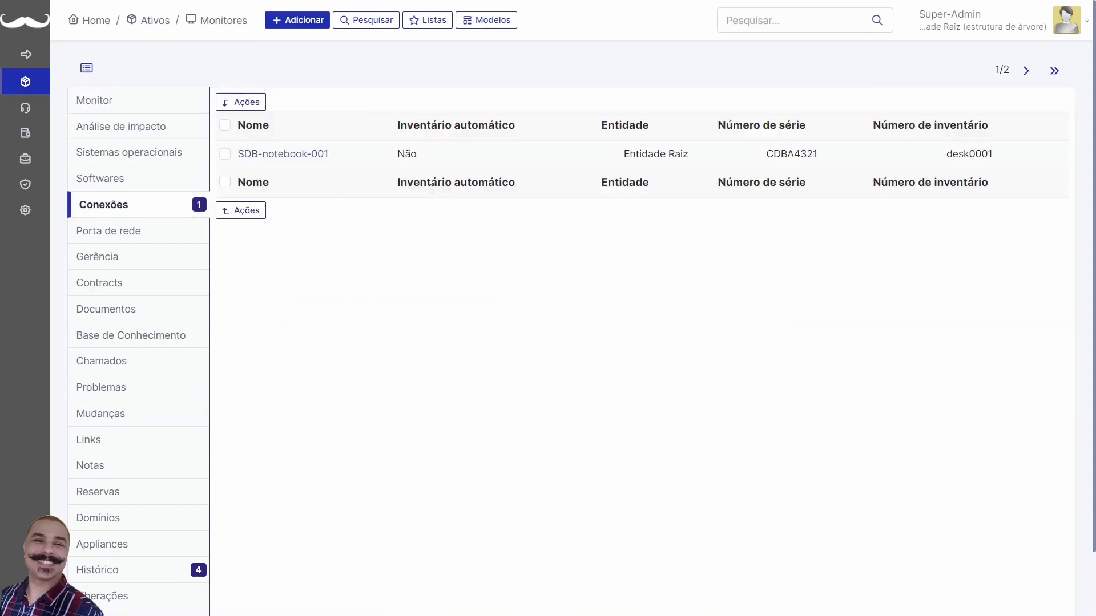
pyautogui.click(86, 68)
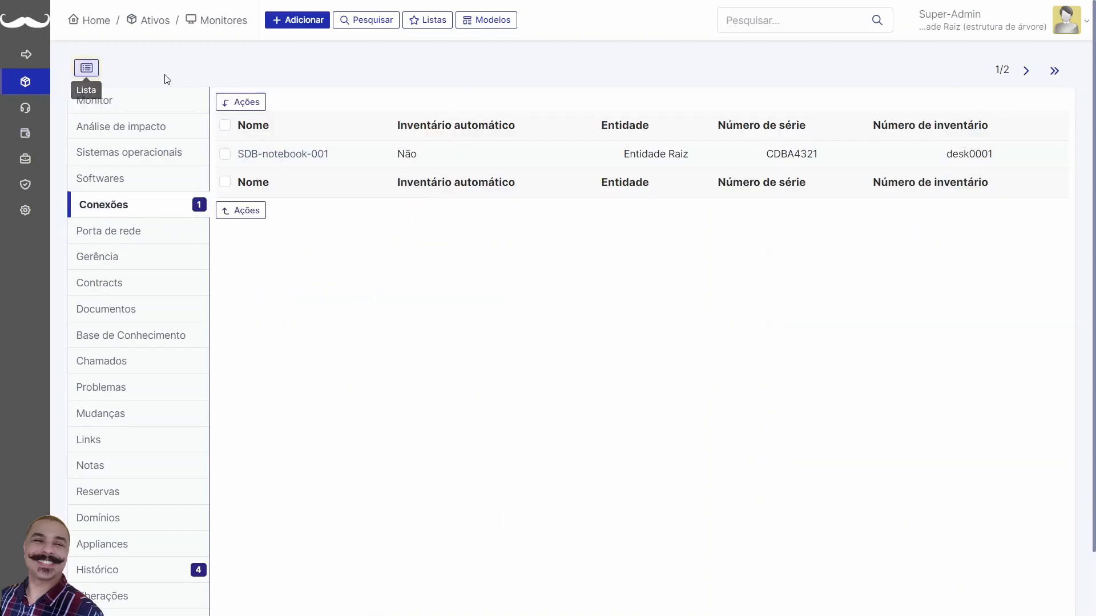
# Open SDB-computador-001 from the Computadores list and look through the component types that can be added to it
pyautogui.moveTo(25, 82)
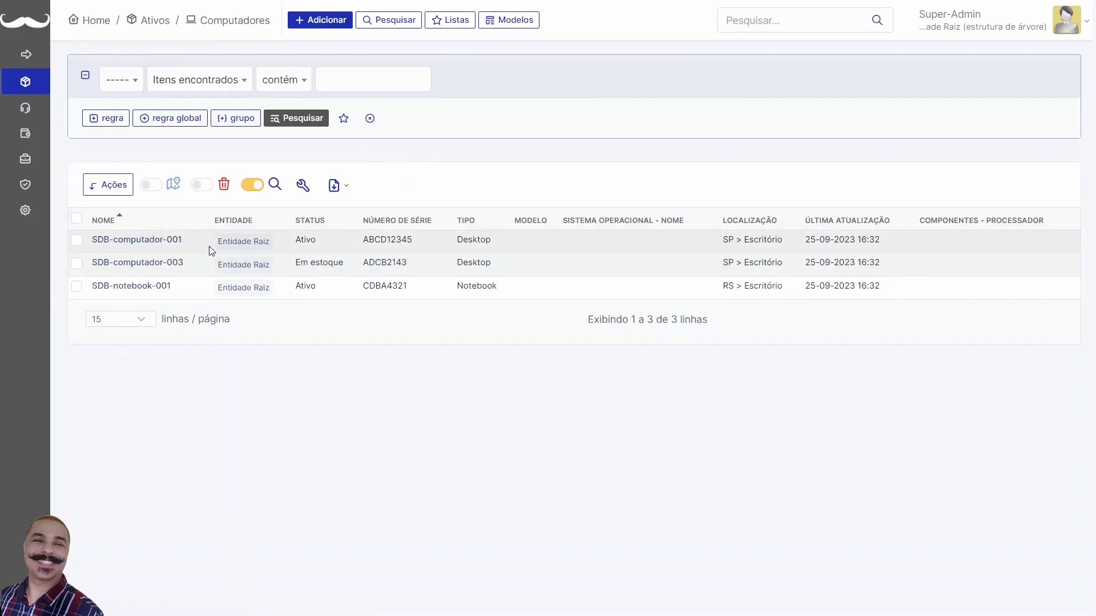
pyautogui.click(150, 240)
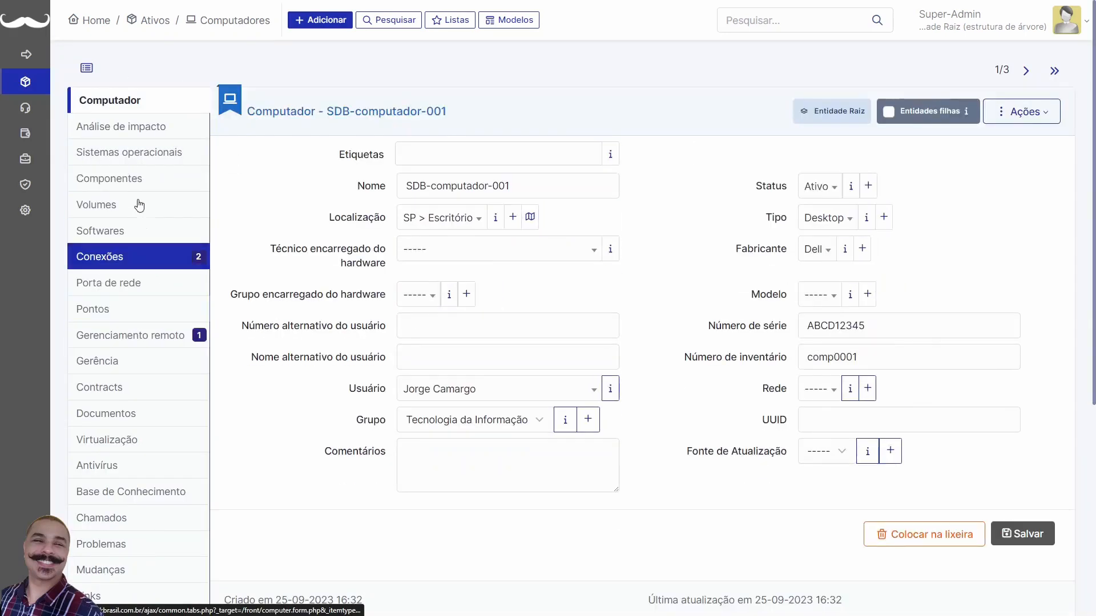
pyautogui.click(114, 178)
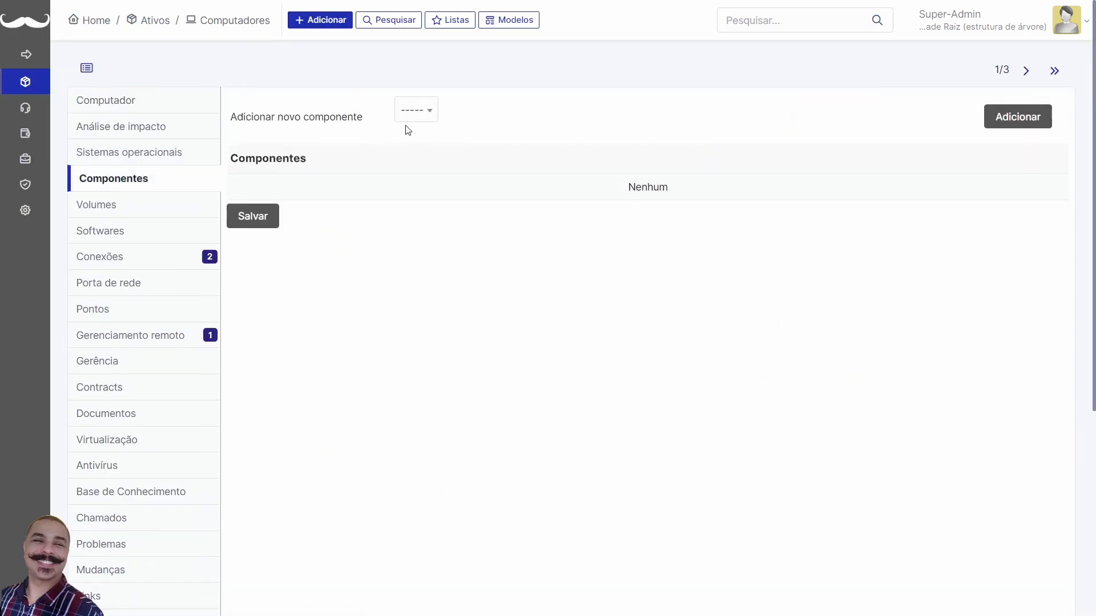
pyautogui.click(428, 117)
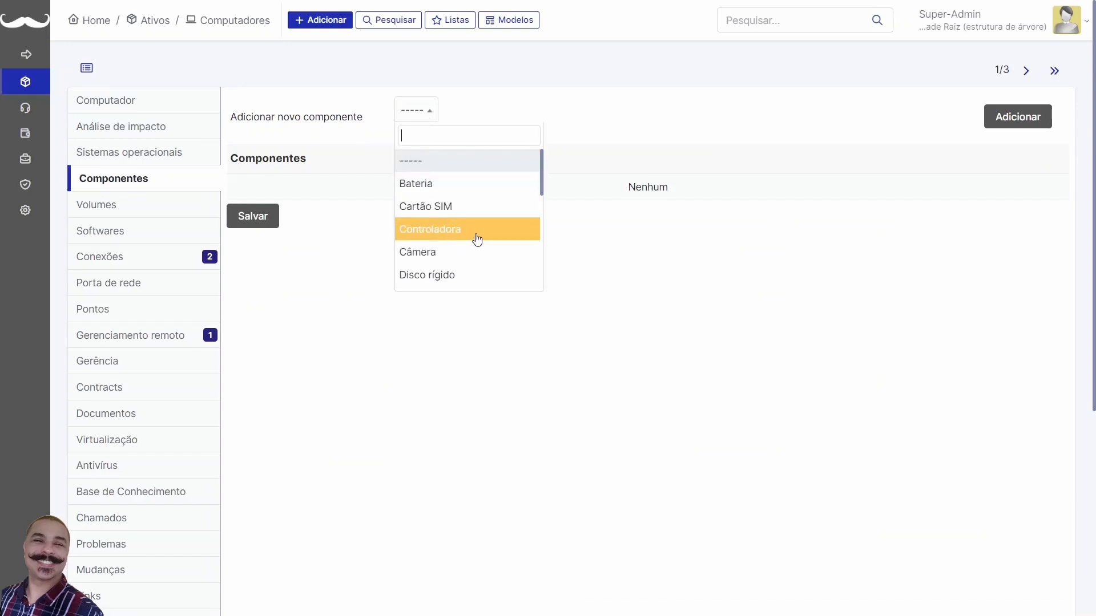
pyautogui.scroll(-2, 472, 268)
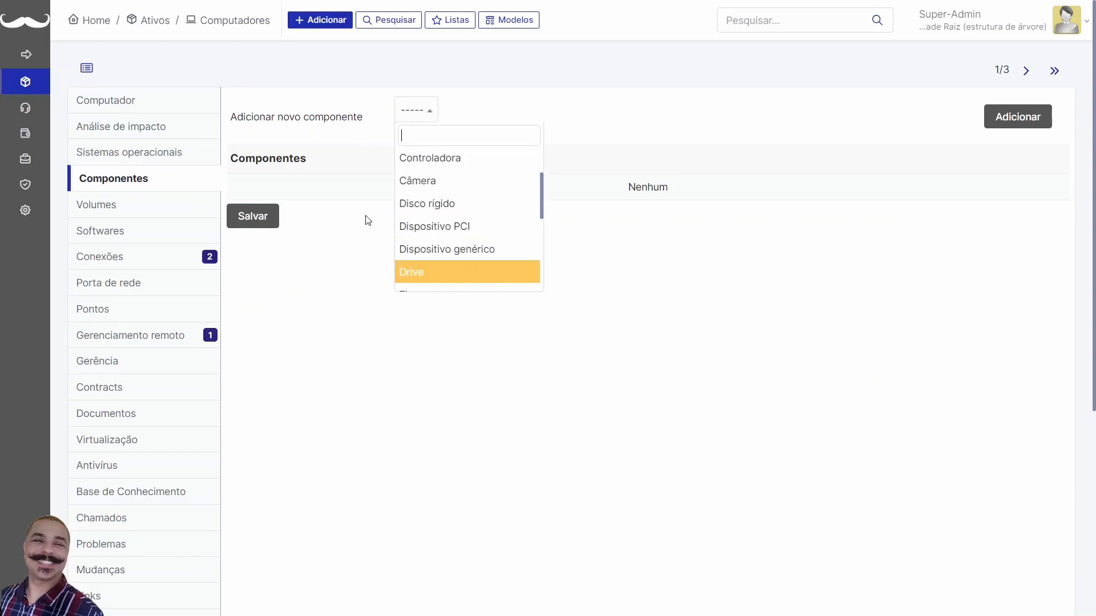